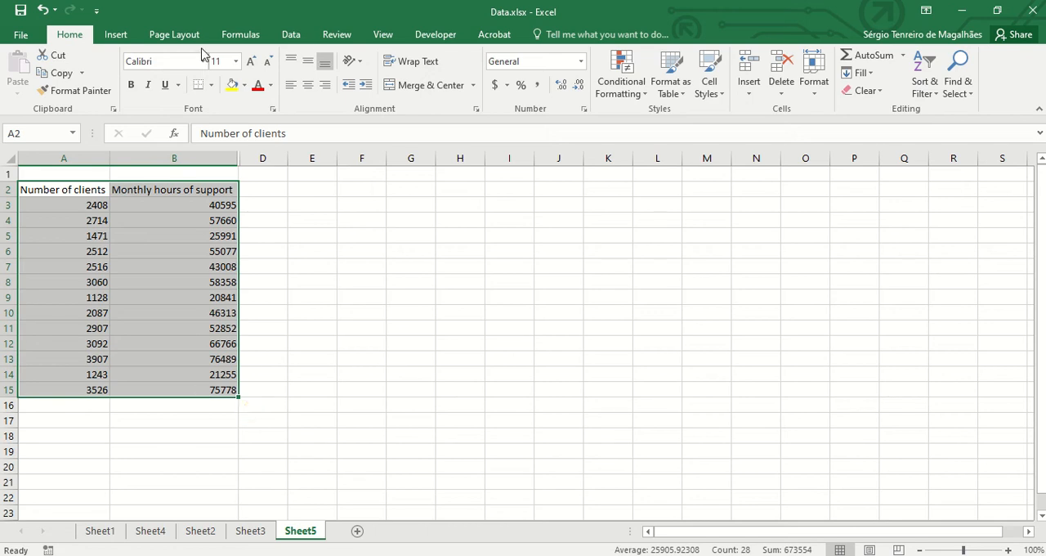
- Insert the recommended Scatter chart from the selected client and support-hour data
{"action": "left_click", "coordinate": [116, 37]}
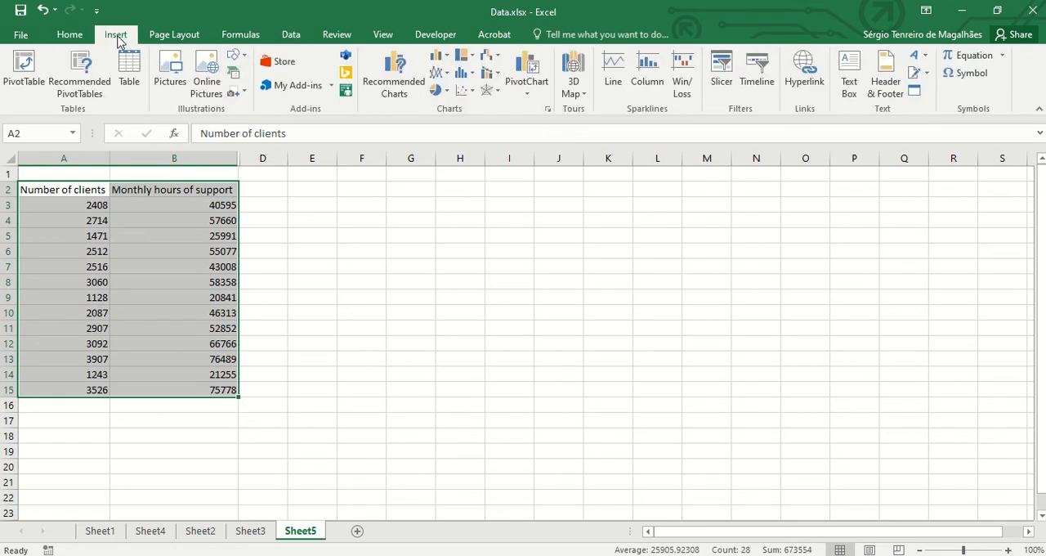
{"action": "left_click", "coordinate": [406, 88]}
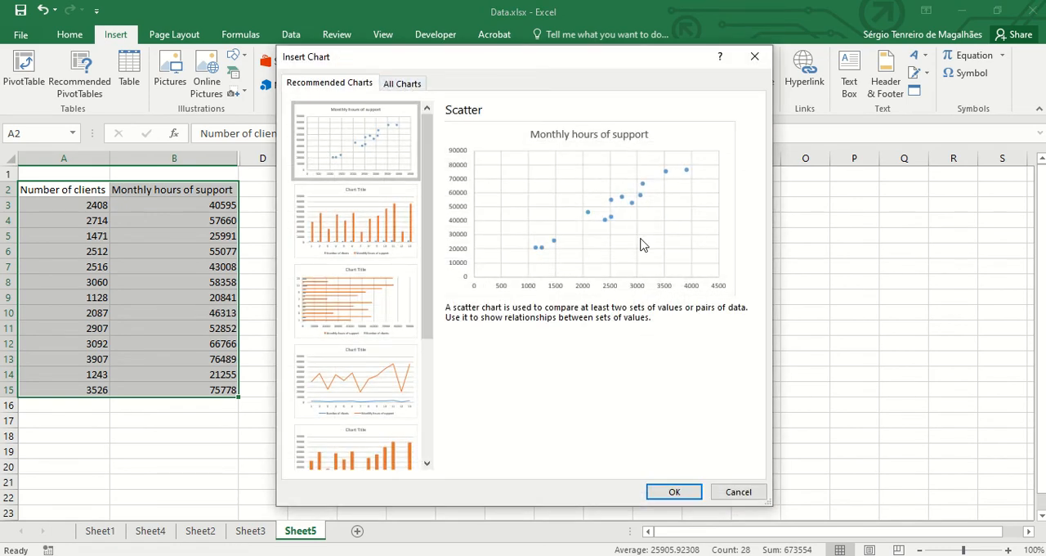
{"action": "left_click", "coordinate": [399, 89]}
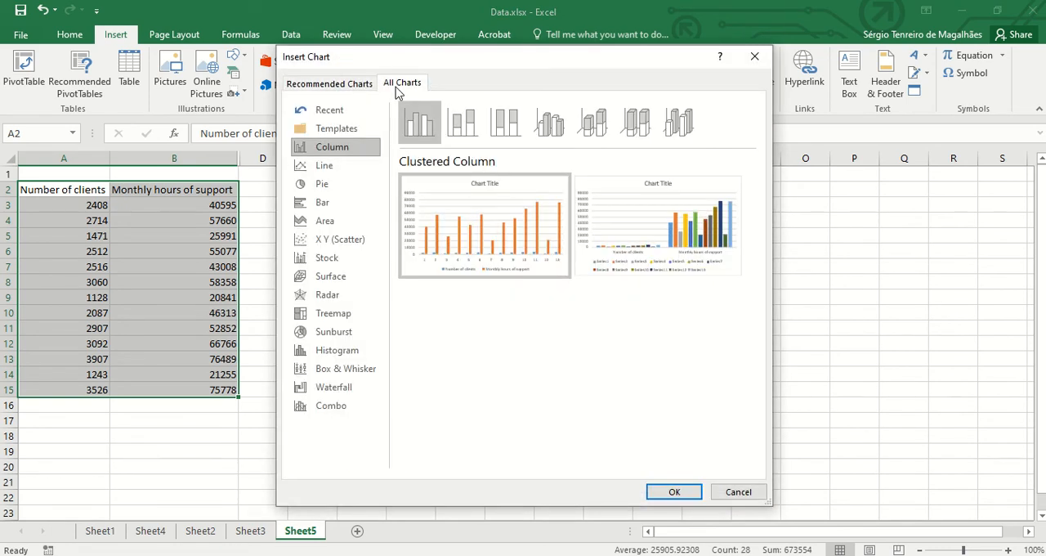
{"action": "left_click", "coordinate": [326, 85]}
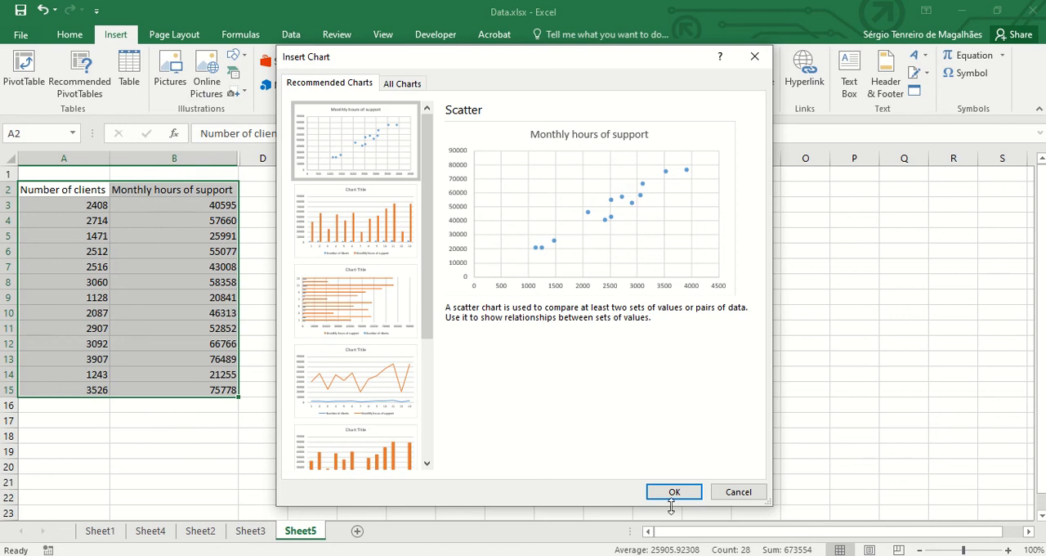
{"action": "left_click", "coordinate": [673, 492]}
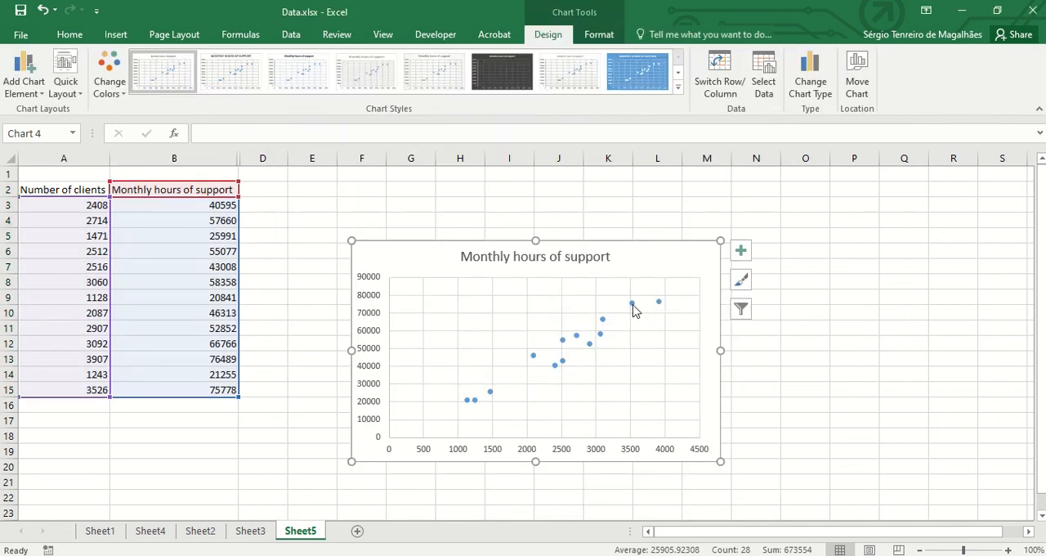
- Open the formatting options for a data point, the chart area and the chart title in turn
{"action": "left_click", "coordinate": [632, 304]}
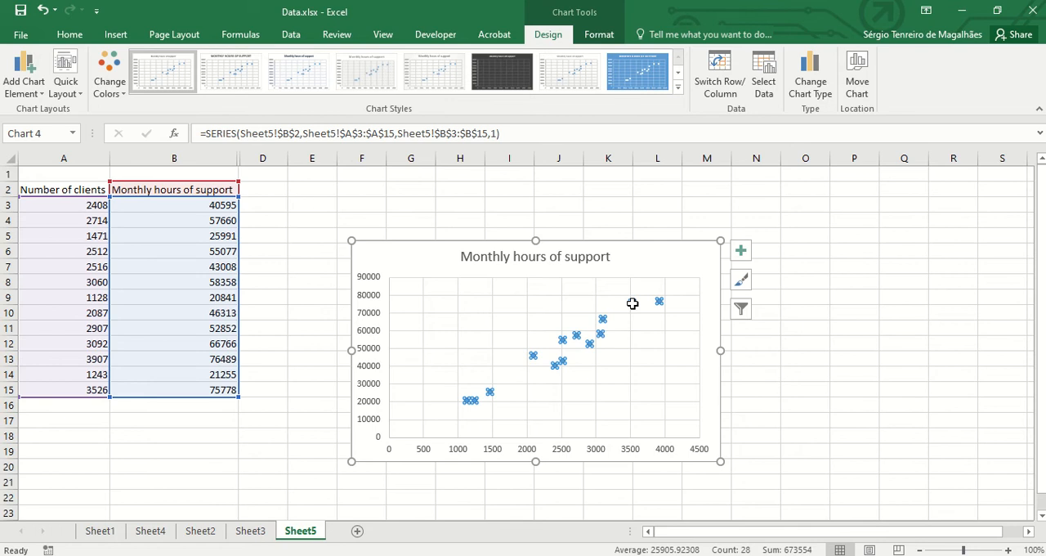
{"action": "double_click", "coordinate": [632, 304]}
{"action": "left_click", "coordinate": [598, 333]}
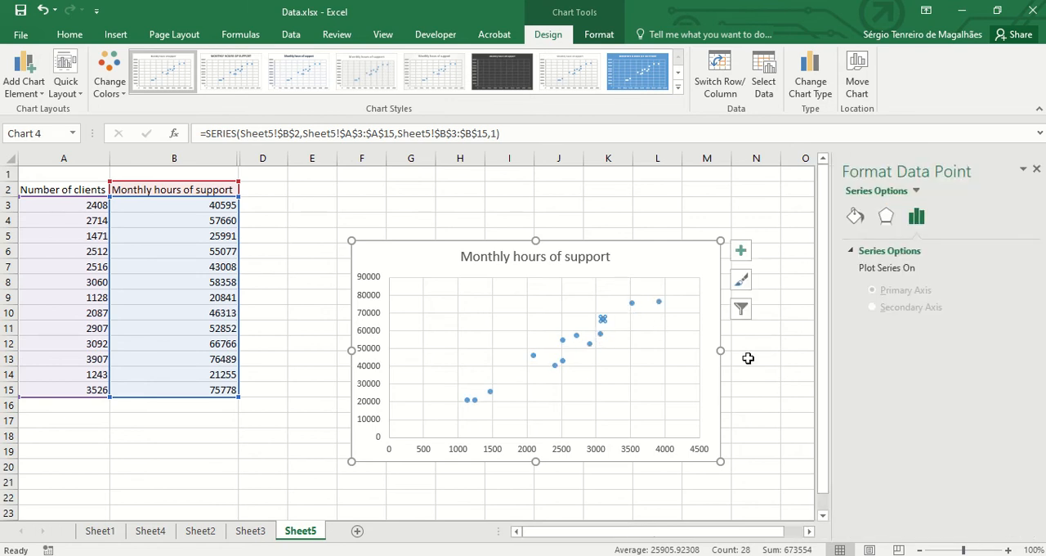
{"action": "left_click_drag", "start_coordinate": [749, 357], "coordinate": [665, 275]}
{"action": "left_click", "coordinate": [627, 258]}
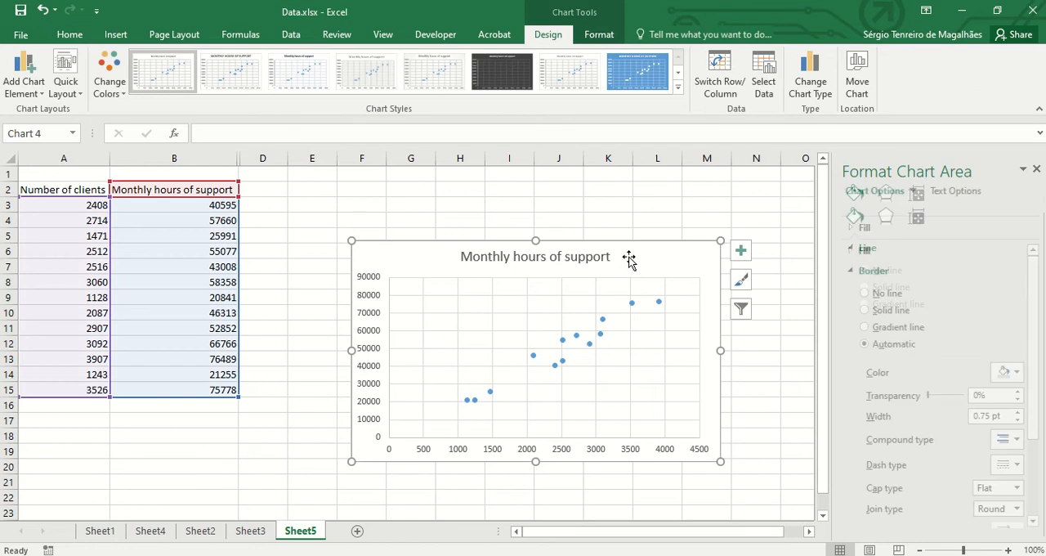
{"action": "left_click", "coordinate": [585, 257]}
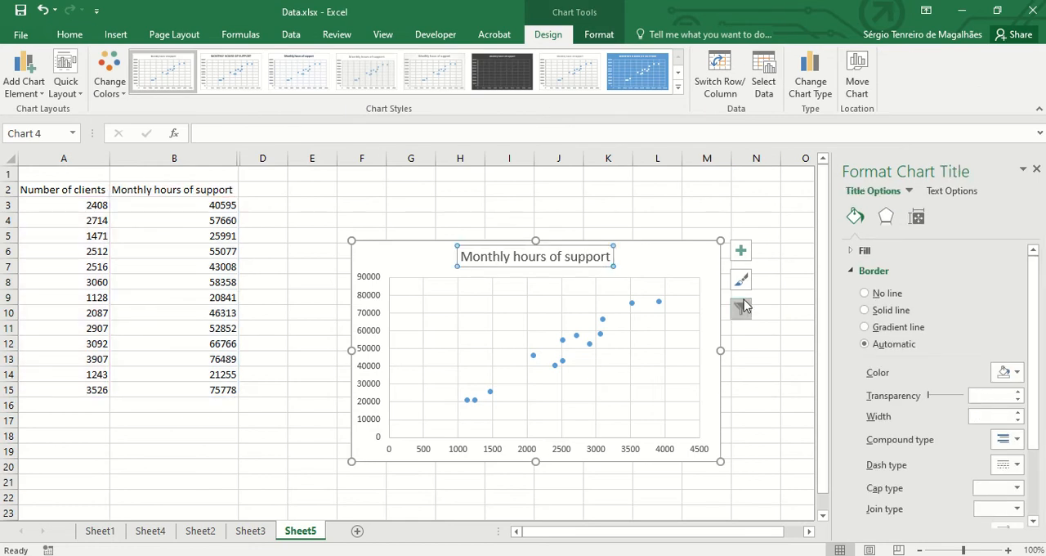
- Add axis titles to the scatter chart and set the horizontal axis title to "Clients"
{"action": "left_click", "coordinate": [741, 250]}
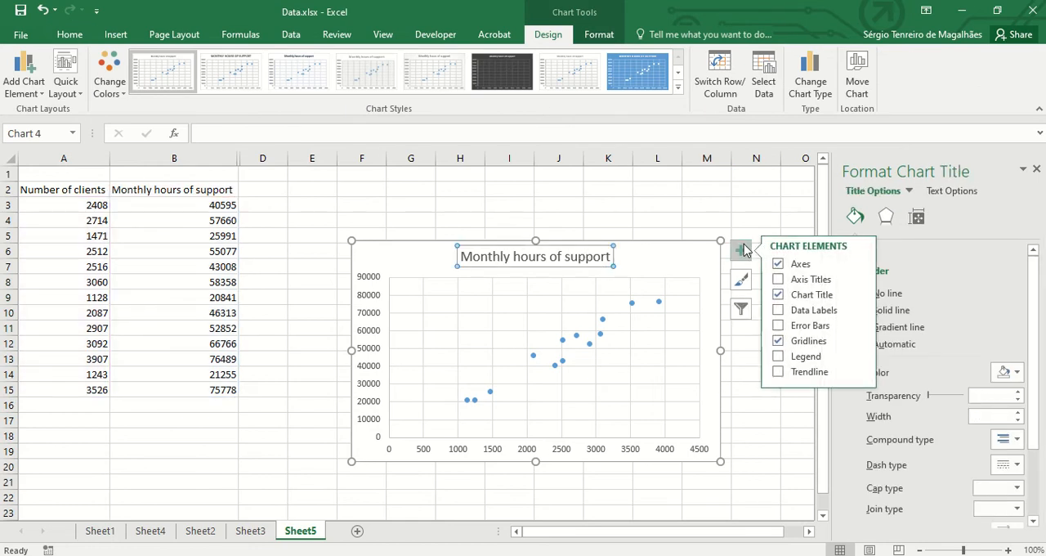
{"action": "left_click", "coordinate": [778, 279]}
{"action": "left_click", "coordinate": [552, 440]}
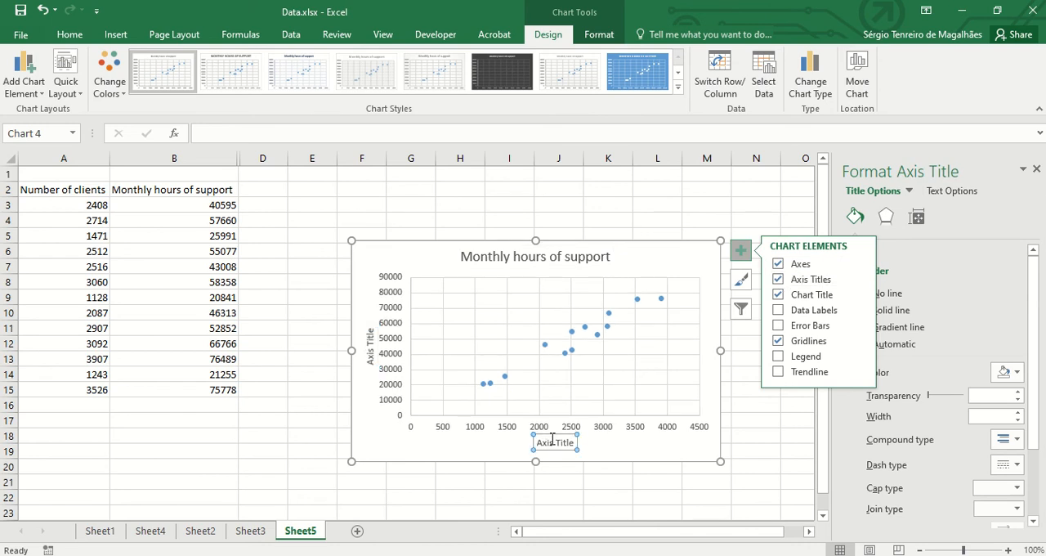
{"action": "left_click_drag", "start_coordinate": [558, 442], "coordinate": [581, 442]}
{"action": "key", "text": "BackSpace"}
{"action": "key", "text": "BackSpace"}
{"action": "key", "text": "BackSpace"}
{"action": "key", "text": "BackSpace"}
{"action": "key", "text": "BackSpace"}
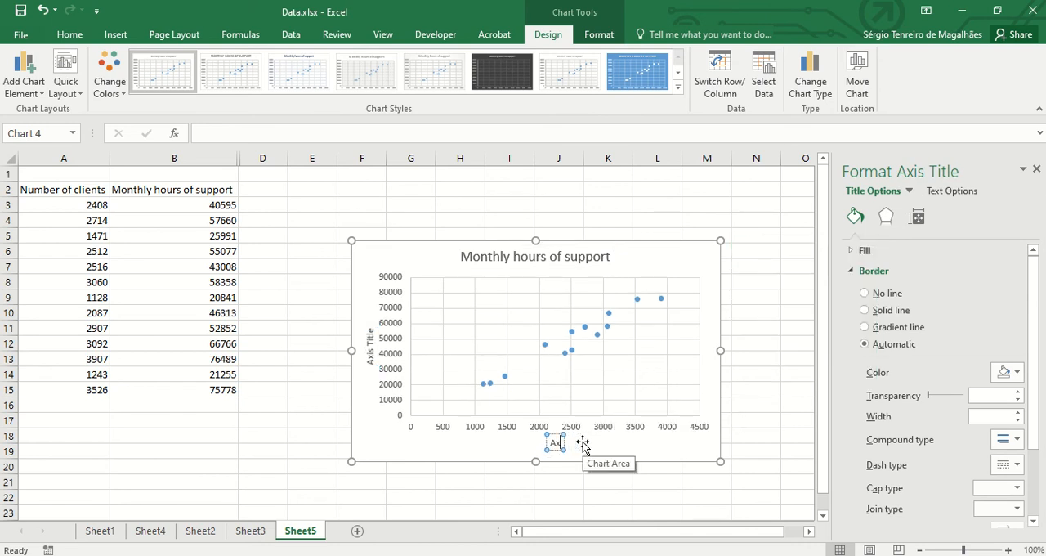
{"action": "key", "text": "BackSpace"}
{"action": "type", "text": "Clients"}
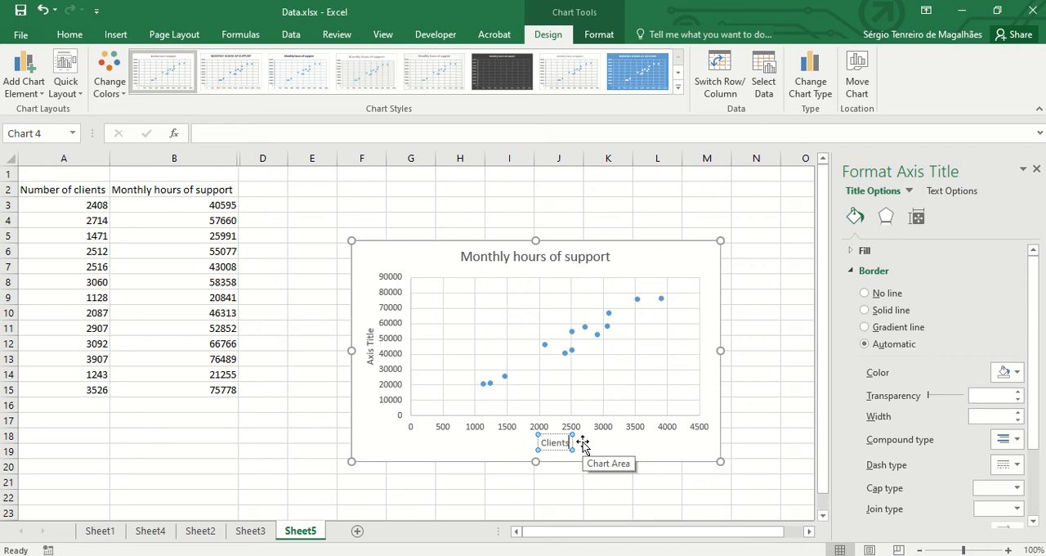
- Replace the vertical axis title's text with "Hours"
{"action": "left_click", "coordinate": [369, 349]}
{"action": "left_click", "coordinate": [371, 349]}
{"action": "key", "text": "Delete"}
{"action": "key", "text": "Delete"}
{"action": "key", "text": "Delete"}
{"action": "key", "text": "Delete"}
{"action": "key", "text": "Delete"}
{"action": "key", "text": "Delete"}
{"action": "key", "text": "BackSpace"}
{"action": "key", "text": "BackSpace"}
{"action": "key", "text": "BackSpace"}
{"action": "key", "text": "BackSpace"}
{"action": "type", "text": "Hours"}
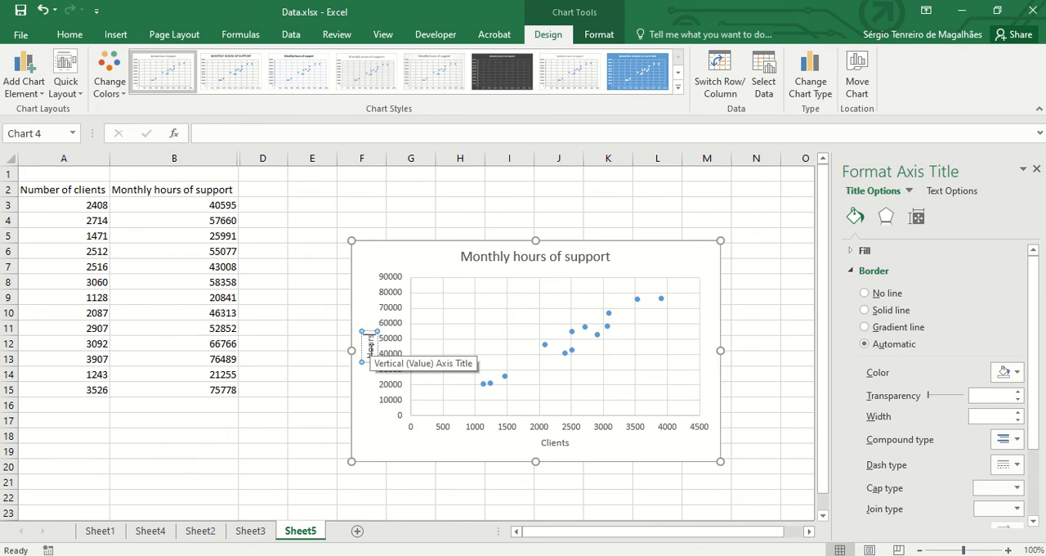
{"action": "left_click", "coordinate": [634, 447]}
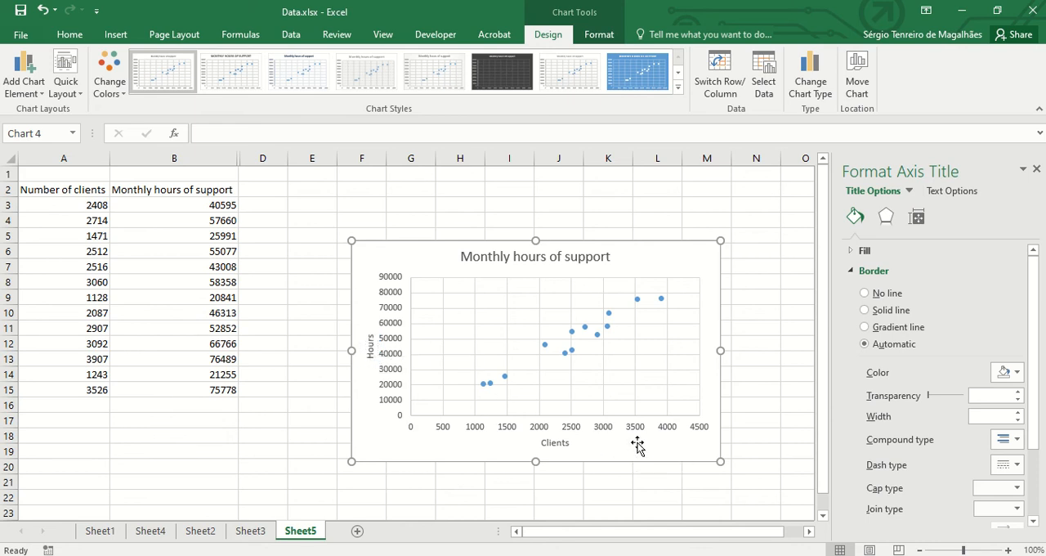
- Try a gold shadow colour on the scatter chart's data series
{"action": "left_click", "coordinate": [611, 330]}
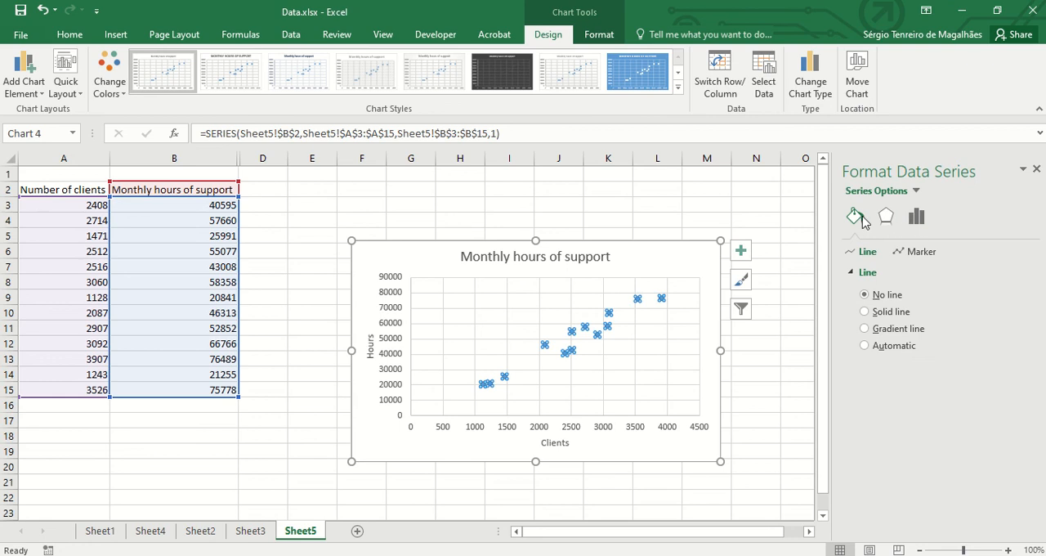
{"action": "left_click", "coordinate": [888, 221]}
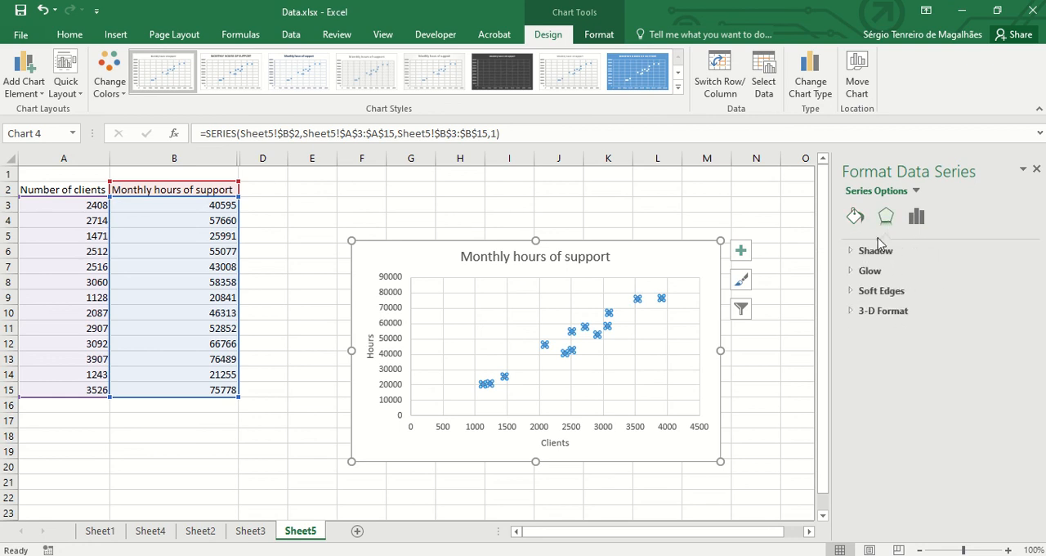
{"action": "left_click", "coordinate": [855, 217]}
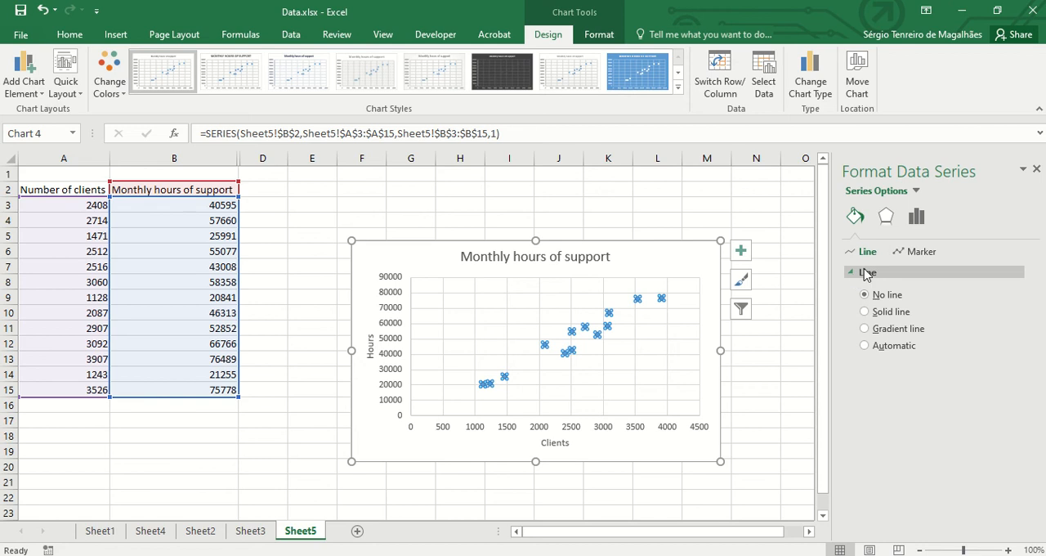
{"action": "left_click", "coordinate": [891, 227]}
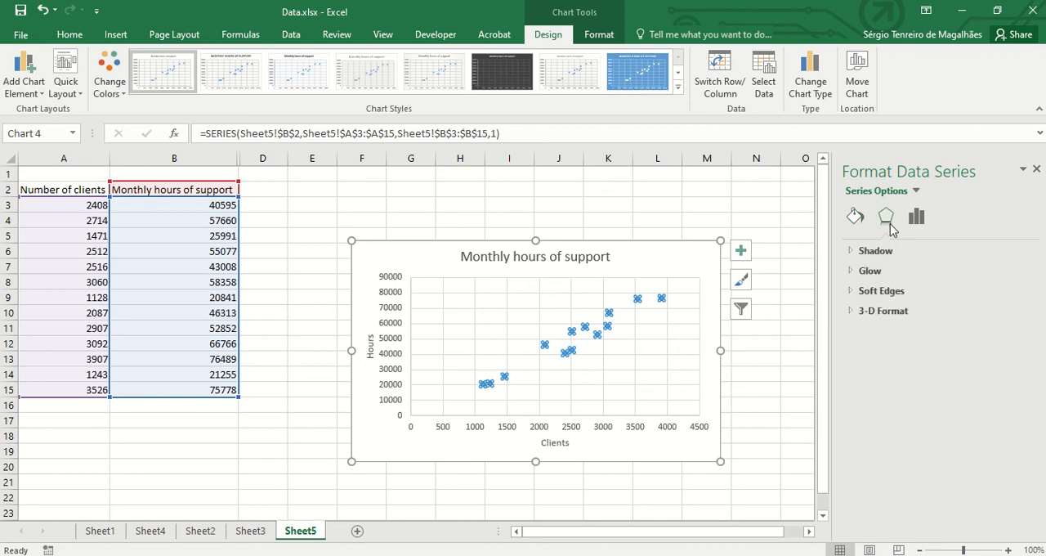
{"action": "left_click", "coordinate": [864, 251]}
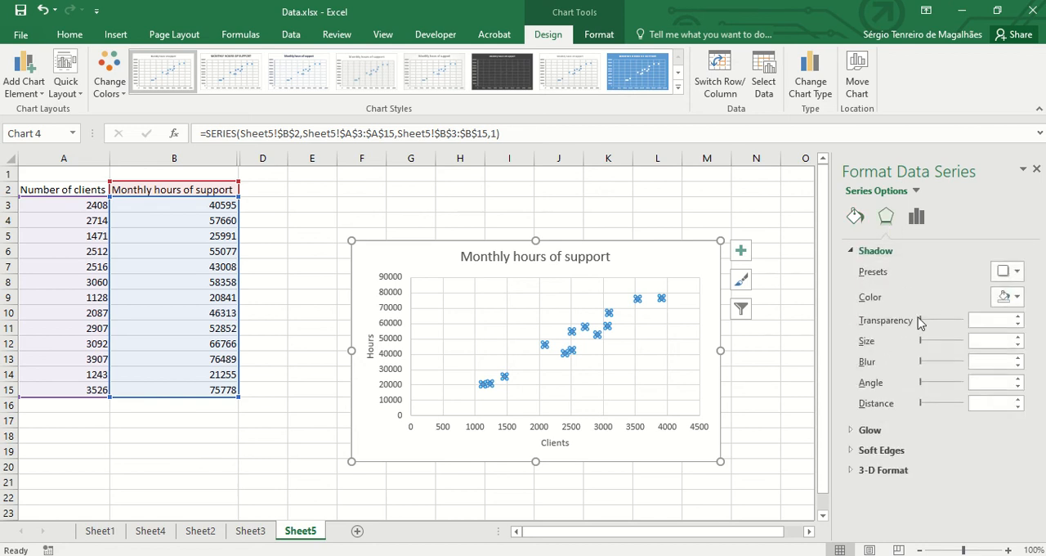
{"action": "left_click", "coordinate": [1009, 297]}
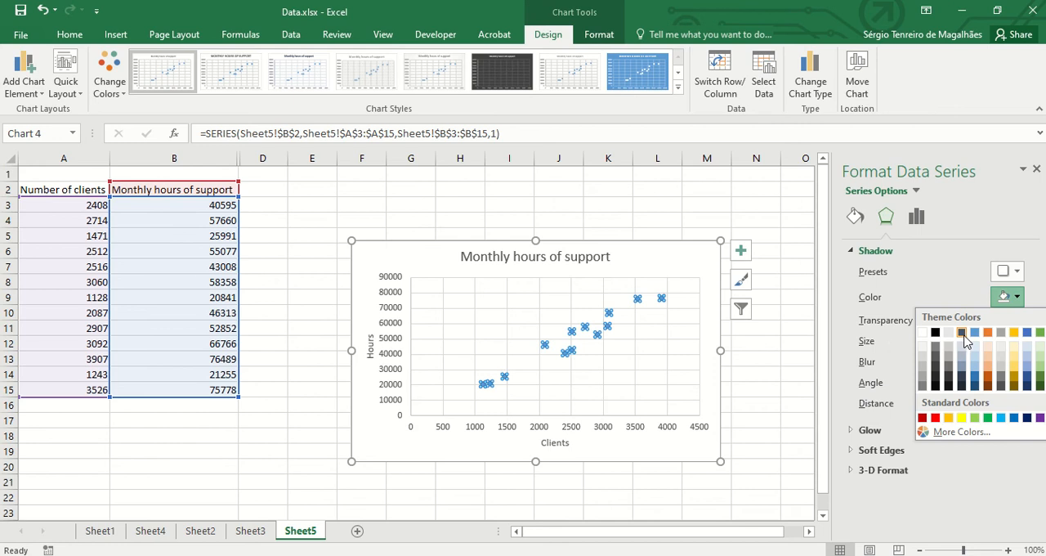
{"action": "left_click", "coordinate": [1013, 332]}
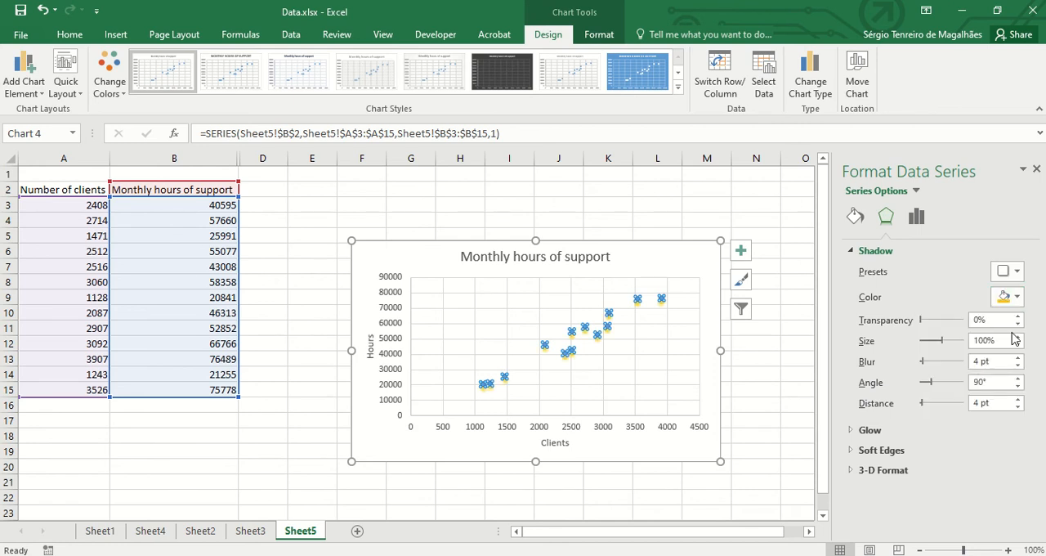
- Try a solid line connecting the data series points and set the series back to No line
{"action": "left_click", "coordinate": [916, 217]}
{"action": "left_click", "coordinate": [854, 217]}
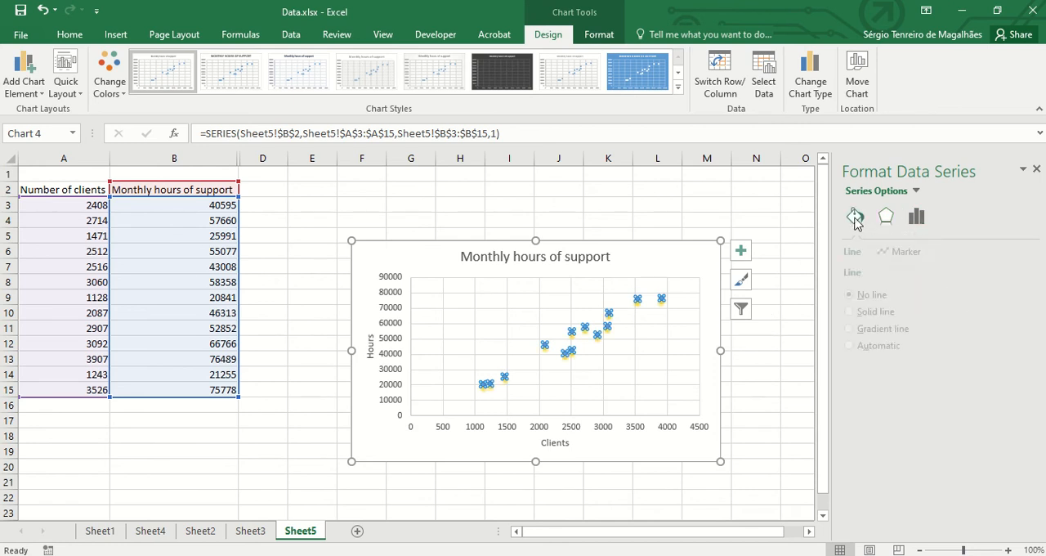
{"action": "left_click", "coordinate": [865, 312]}
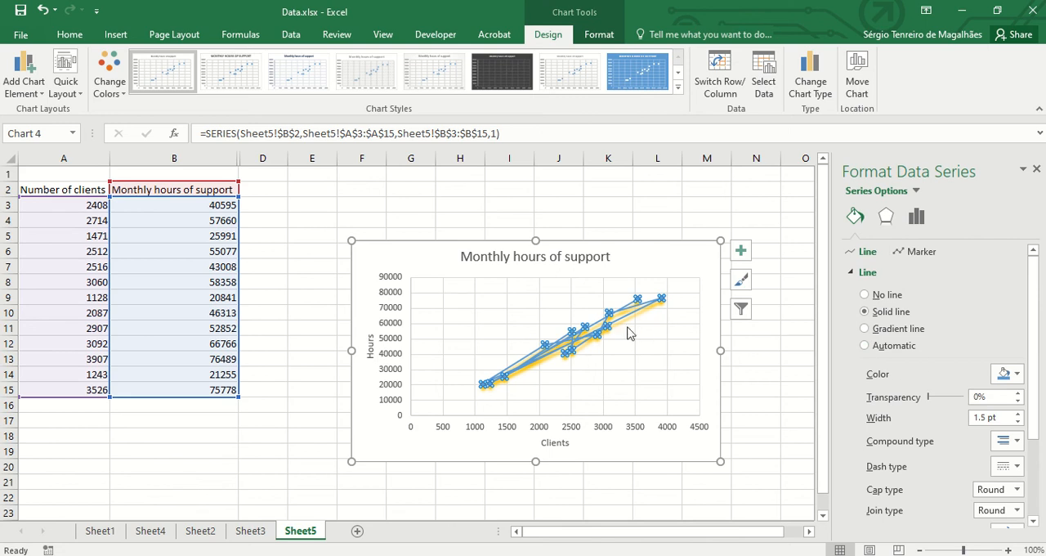
{"action": "left_click", "coordinate": [865, 295]}
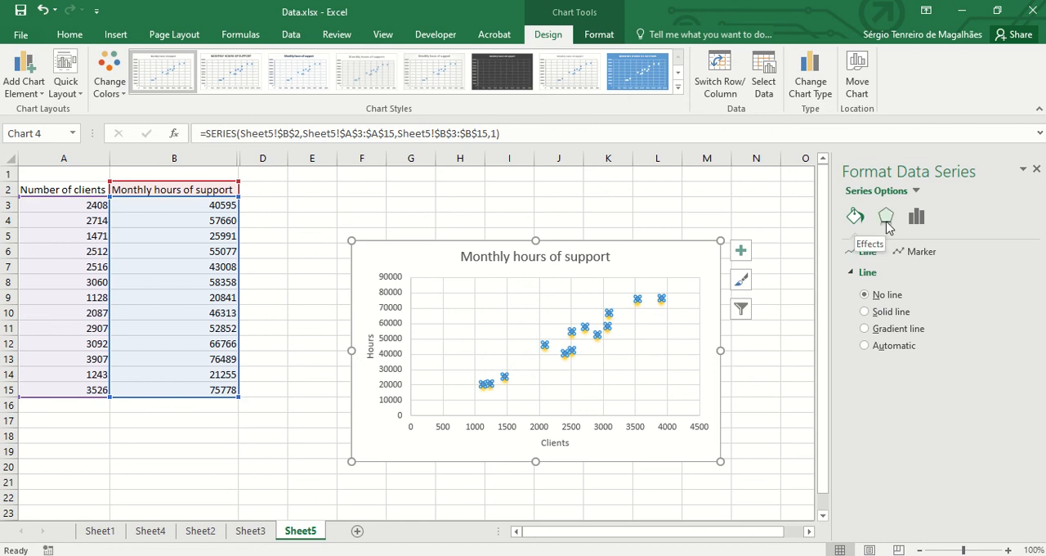
- Remove the gold shadow from the data series with the No Shadow preset
{"action": "left_click", "coordinate": [1022, 169]}
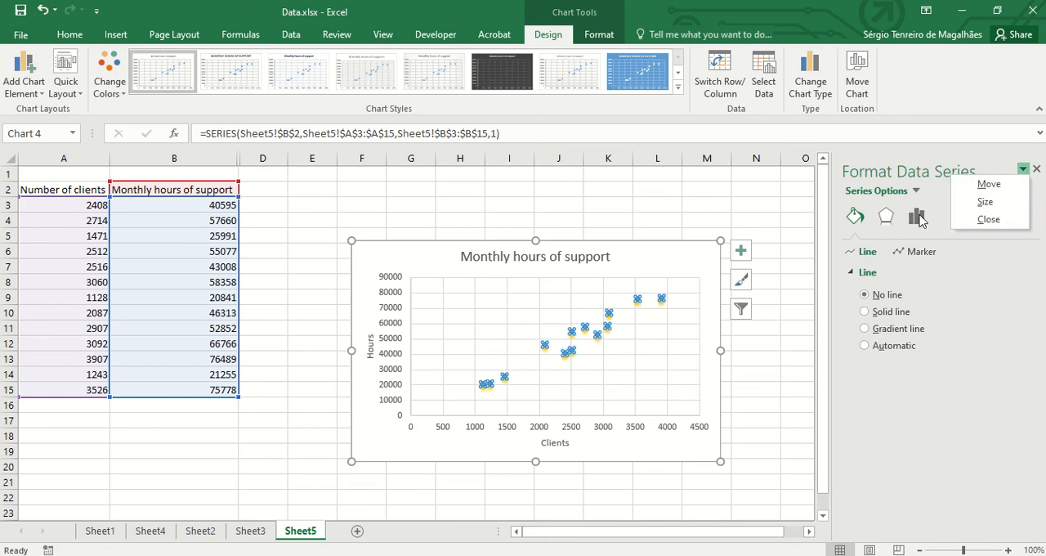
{"action": "left_click", "coordinate": [886, 216]}
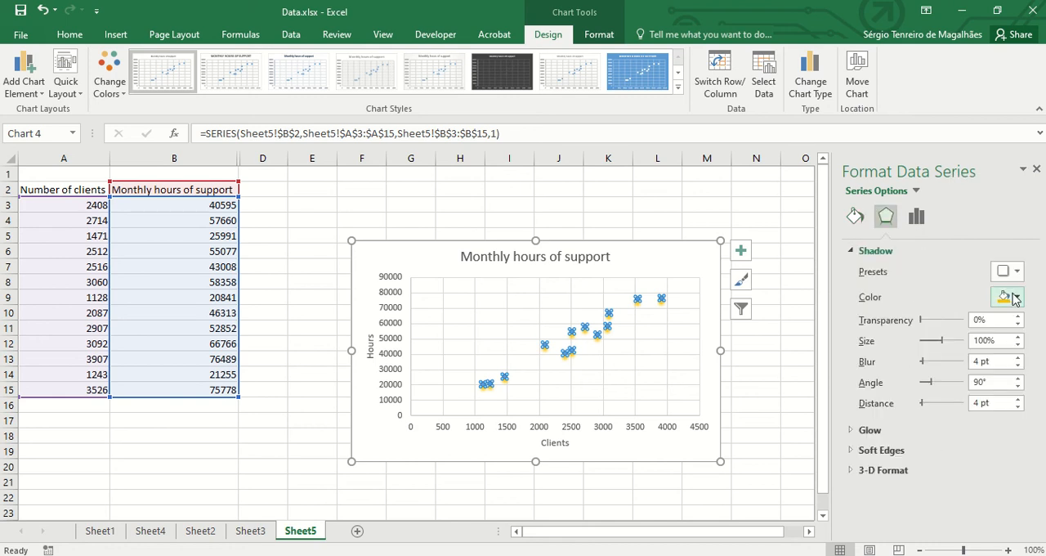
{"action": "left_click", "coordinate": [1014, 298]}
{"action": "left_click", "coordinate": [1015, 271]}
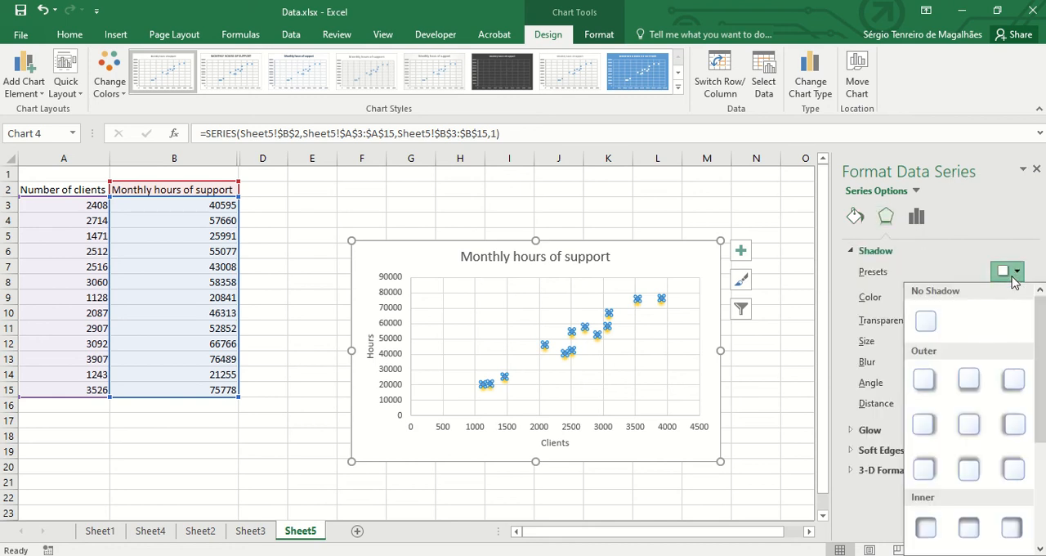
{"action": "left_click", "coordinate": [1015, 271]}
{"action": "left_click", "coordinate": [1015, 271]}
{"action": "left_click", "coordinate": [952, 317]}
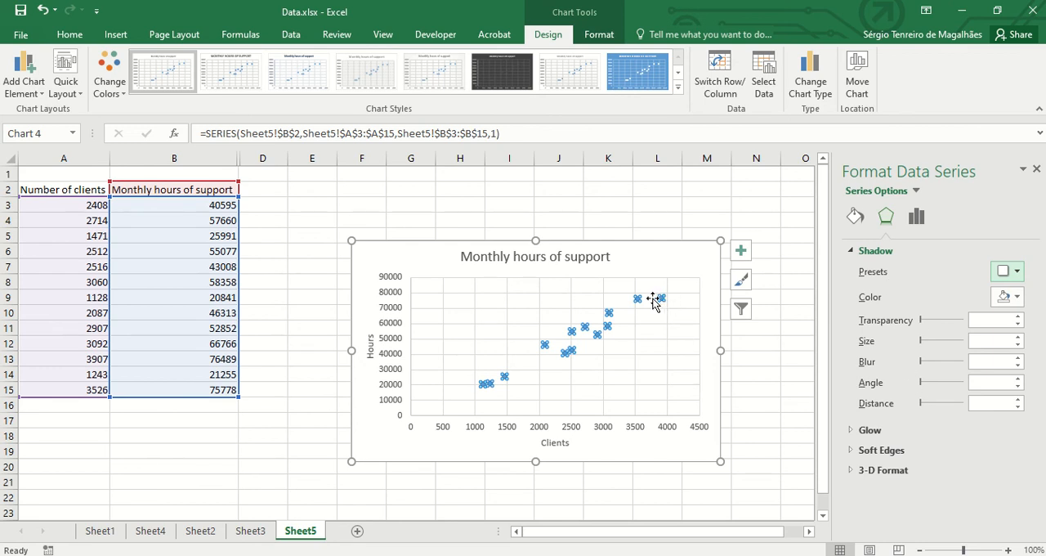
- Change the chart's colours to an orange palette and apply the dark-background chart style with a bold title
{"action": "left_click", "coordinate": [124, 72]}
{"action": "left_click", "coordinate": [140, 167]}
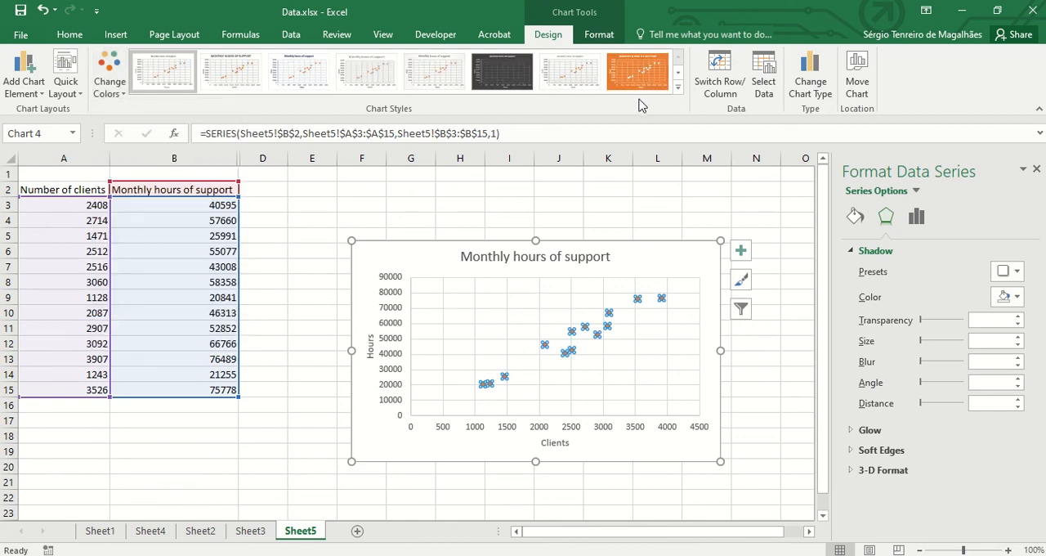
{"action": "left_click", "coordinate": [678, 86]}
{"action": "left_click", "coordinate": [370, 111]}
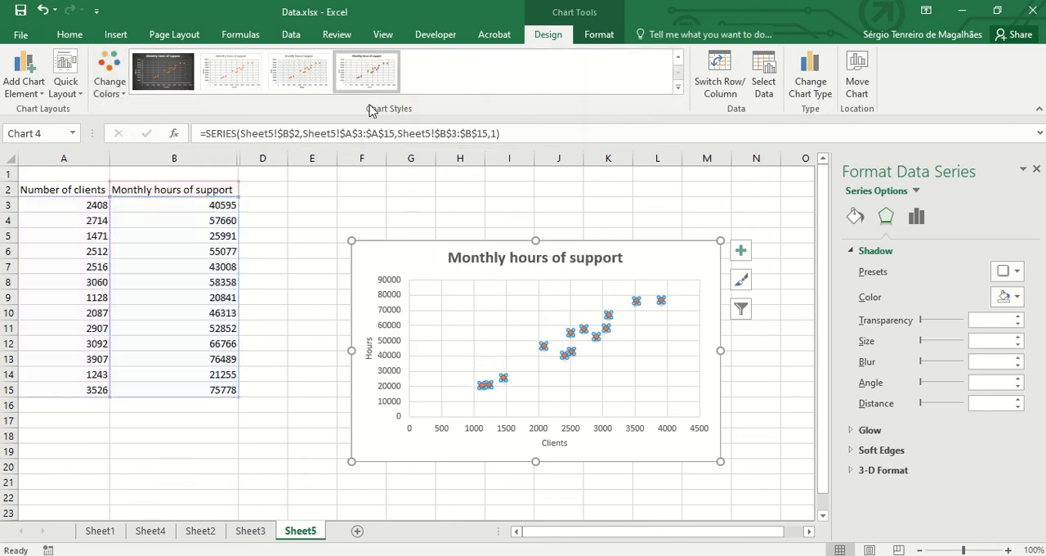
{"action": "left_click", "coordinate": [162, 72]}
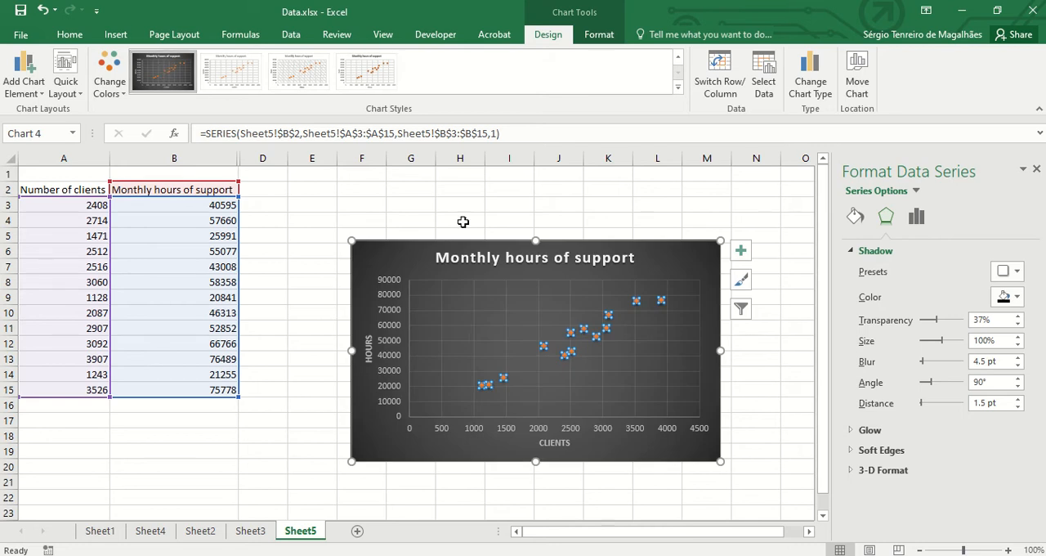
{"action": "left_click", "coordinate": [645, 259]}
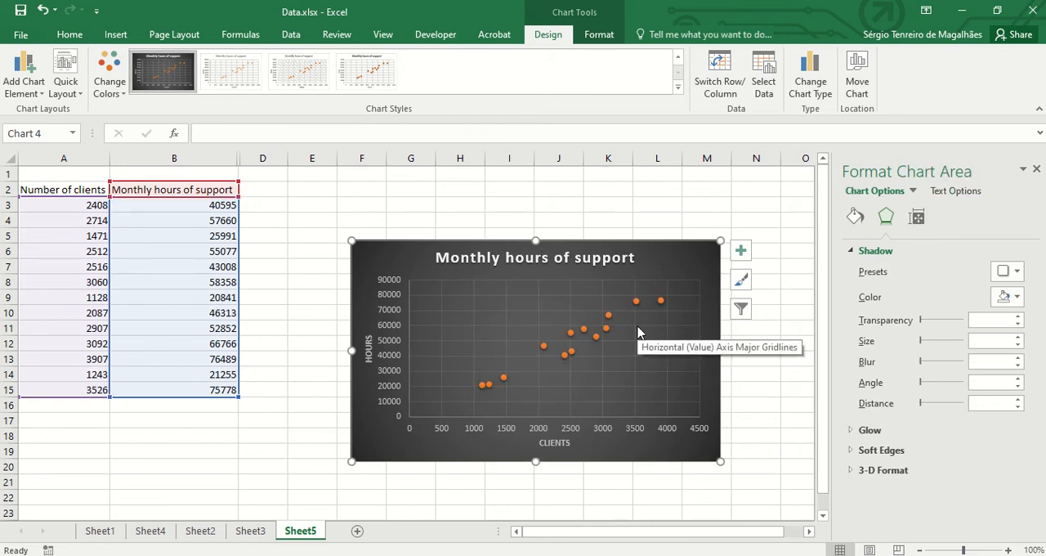
- Add a linear trendline to the scatter chart's data series
{"action": "left_click", "coordinate": [635, 302]}
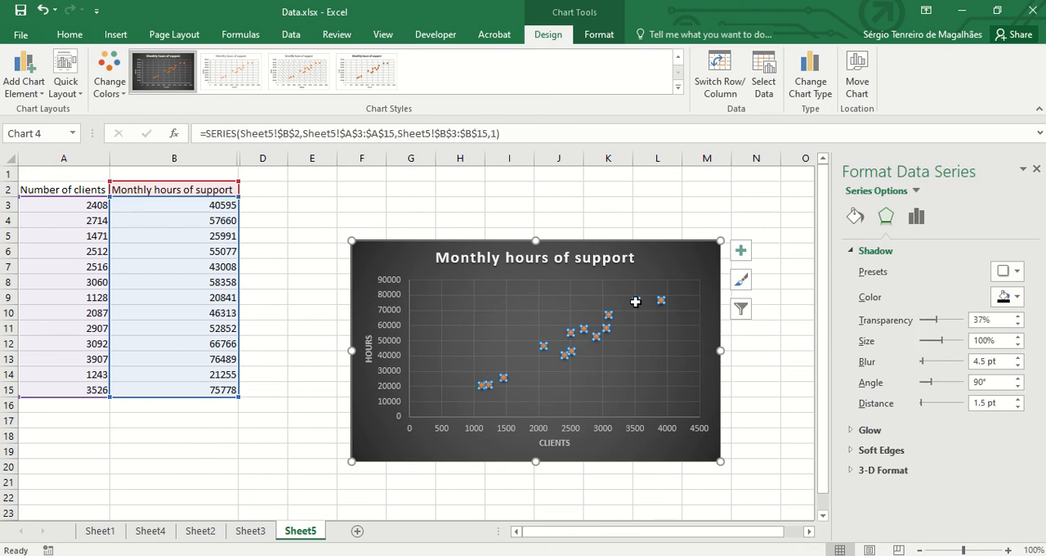
{"action": "right_click", "coordinate": [635, 301]}
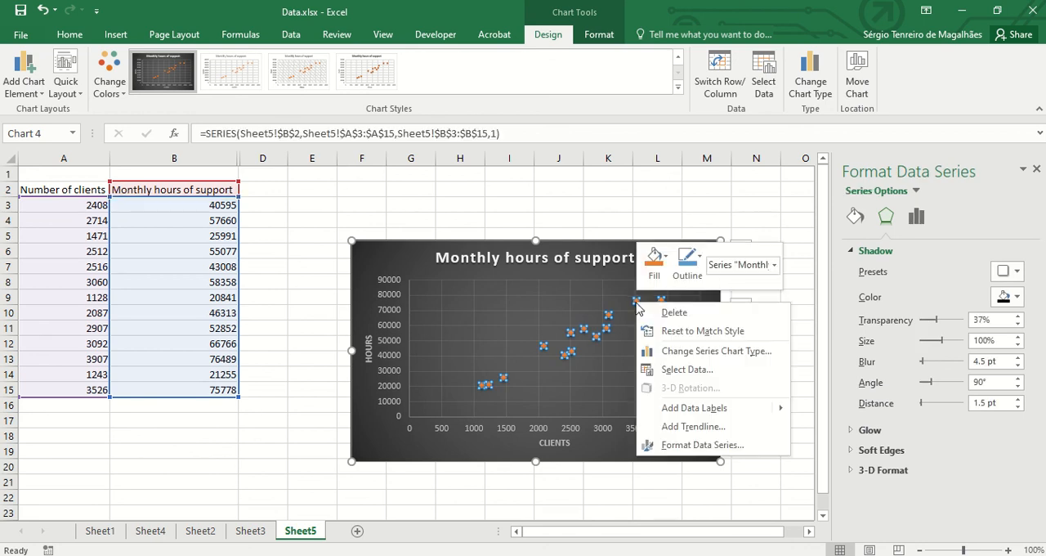
{"action": "left_click", "coordinate": [699, 427]}
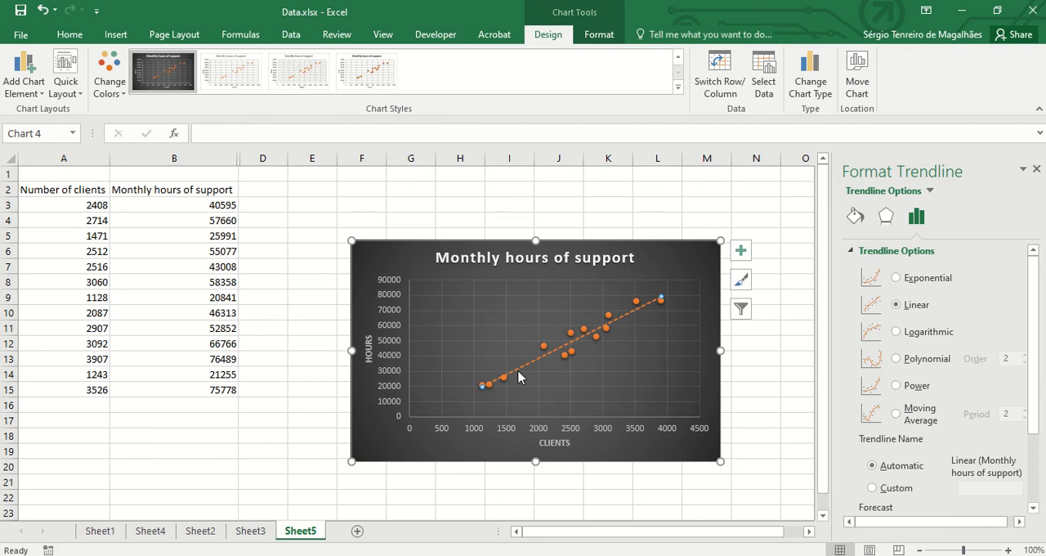
- Set the trendline's dash type to a continuous solid line
{"action": "left_click", "coordinate": [886, 218]}
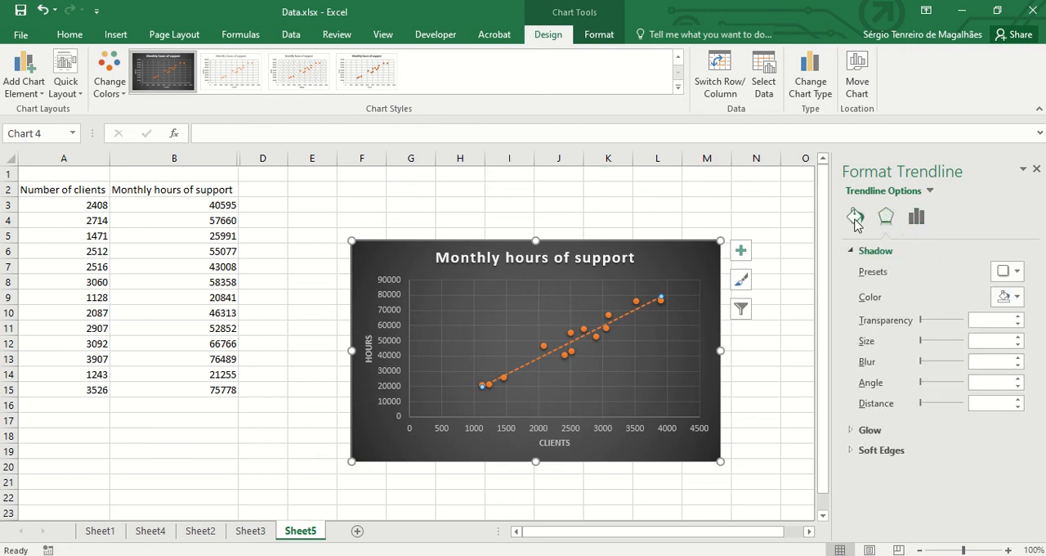
{"action": "left_click", "coordinate": [854, 219]}
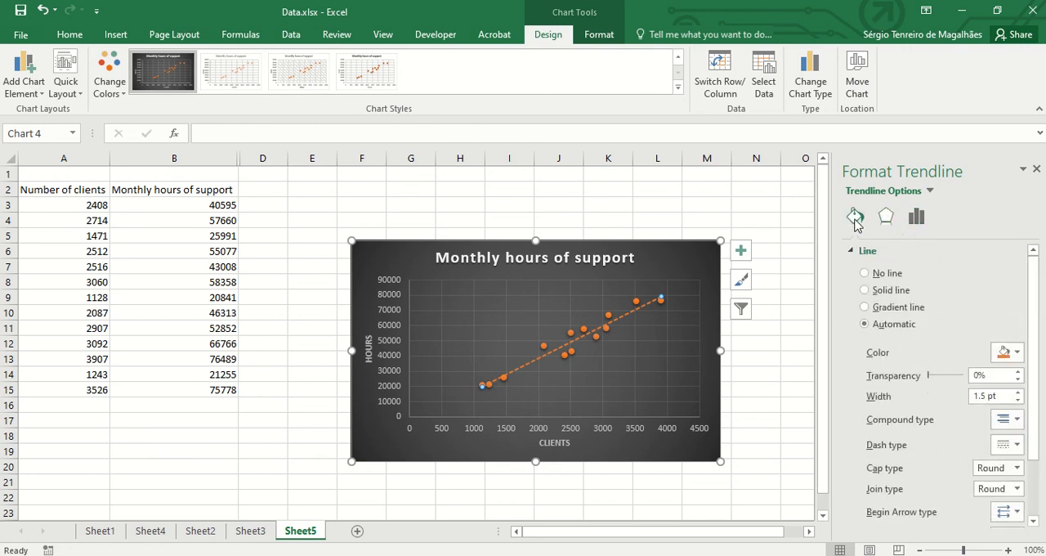
{"action": "left_click", "coordinate": [1017, 444]}
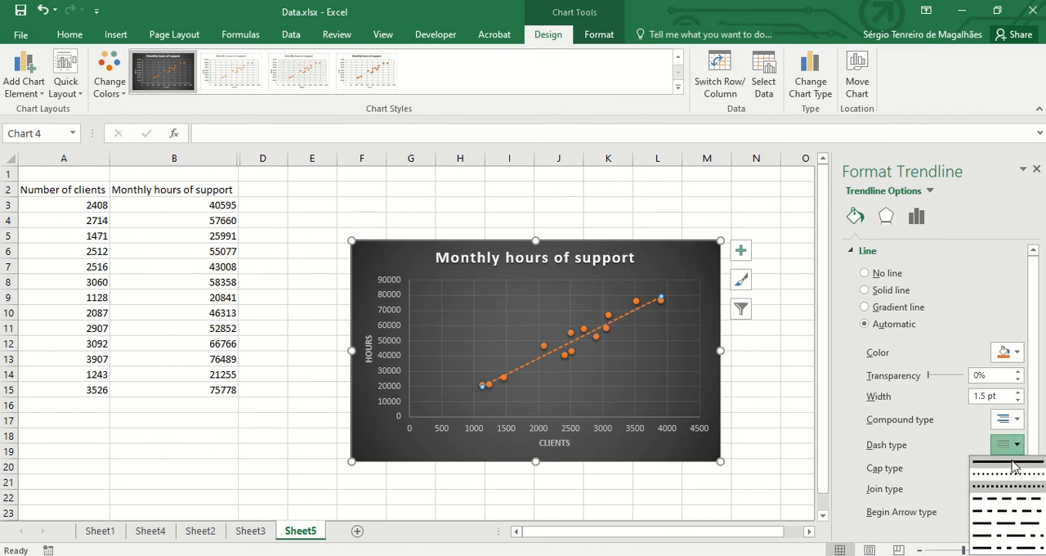
{"action": "left_click", "coordinate": [1013, 466]}
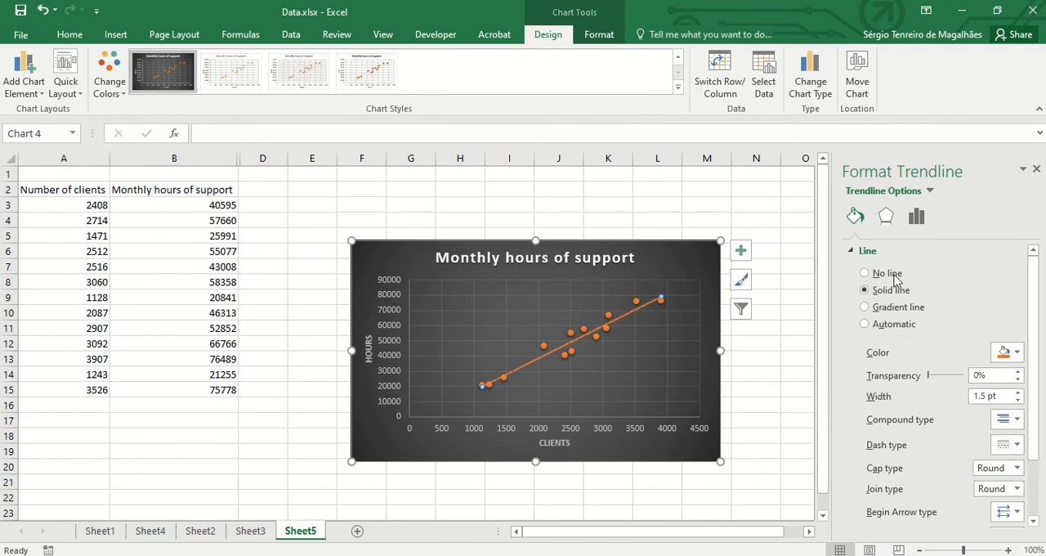
- Change the trendline to a Polynomial of order 2 and display its equation on the chart
{"action": "left_click", "coordinate": [916, 220]}
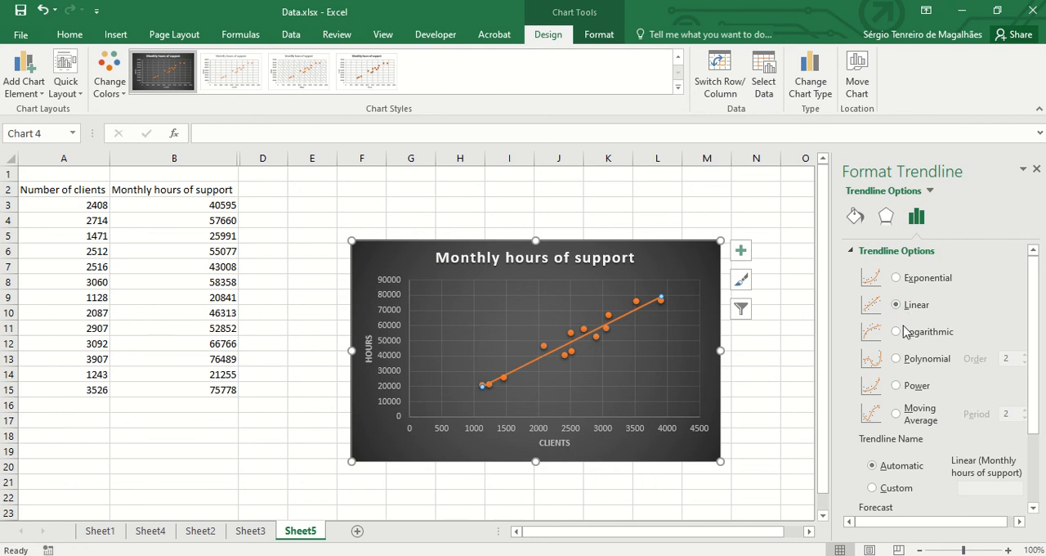
{"action": "left_click", "coordinate": [898, 279]}
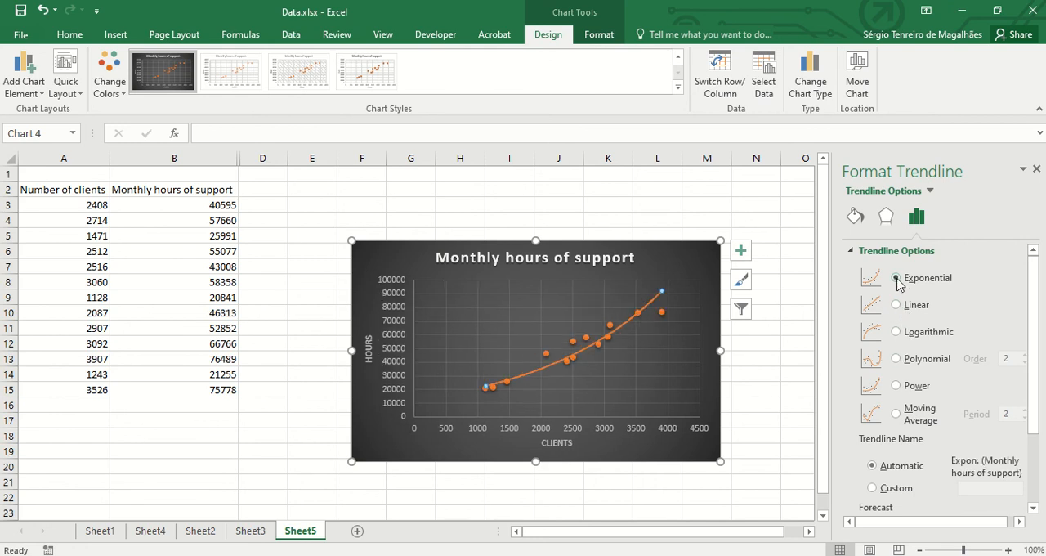
{"action": "left_click", "coordinate": [897, 360]}
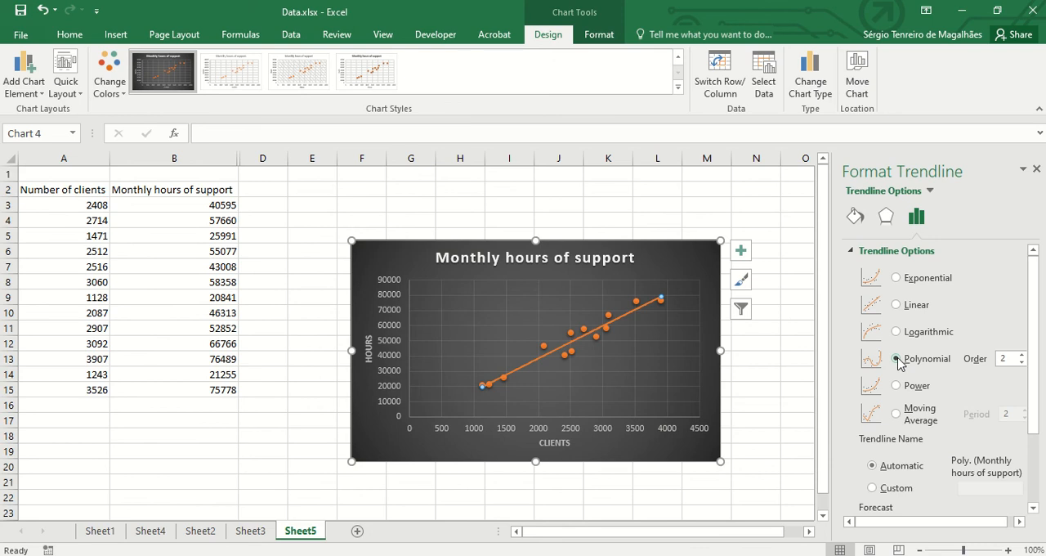
{"action": "left_click_drag", "start_coordinate": [1033, 392], "coordinate": [1033, 463]}
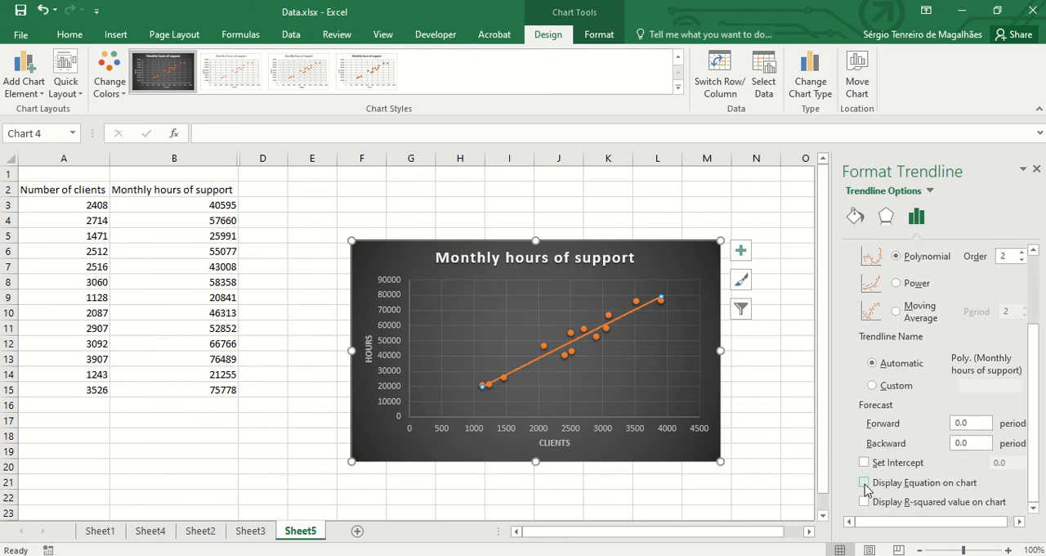
{"action": "left_click", "coordinate": [865, 483]}
- Move the trendline equation above the plot's upper-right area and increase its font size to 14
{"action": "left_click", "coordinate": [594, 299]}
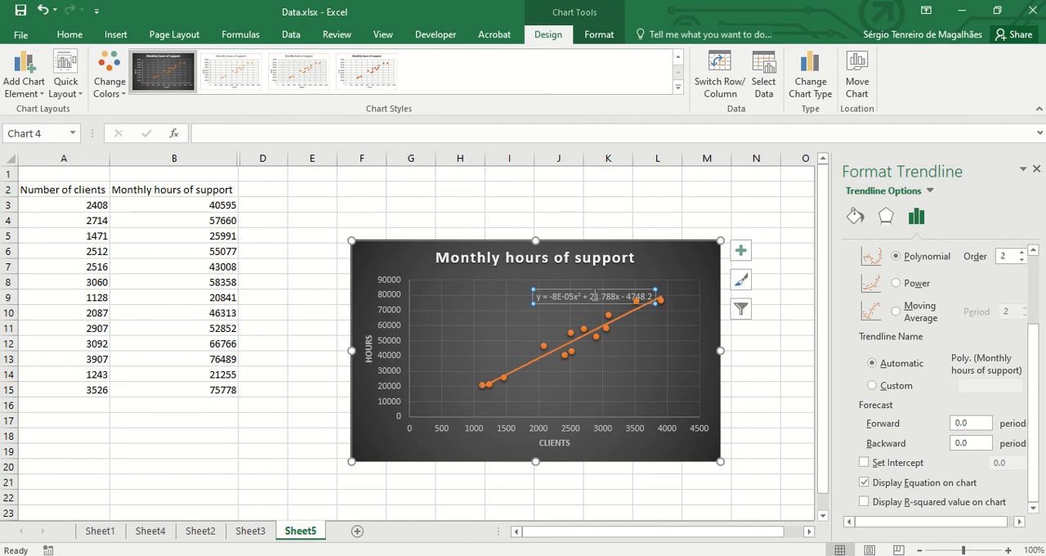
{"action": "left_click_drag", "start_coordinate": [598, 303], "coordinate": [655, 277]}
{"action": "left_click", "coordinate": [72, 34]}
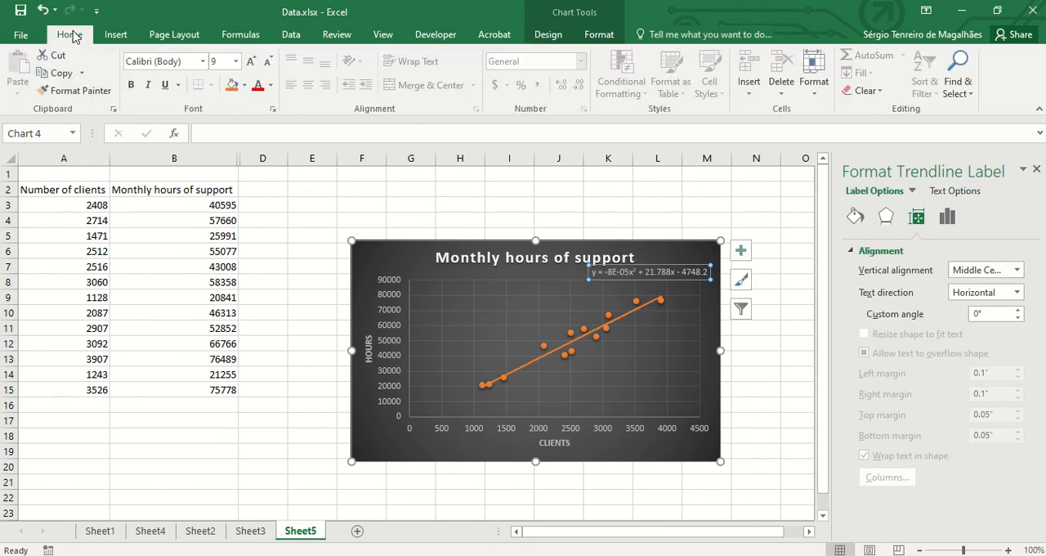
{"action": "left_click", "coordinate": [251, 68]}
{"action": "left_click", "coordinate": [252, 69]}
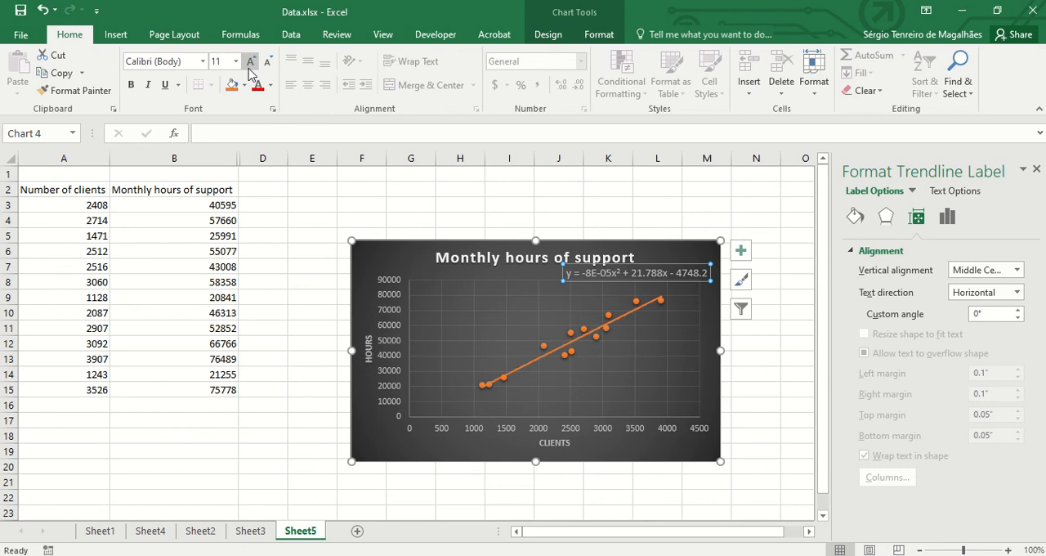
{"action": "left_click", "coordinate": [251, 69]}
{"action": "left_click", "coordinate": [250, 71]}
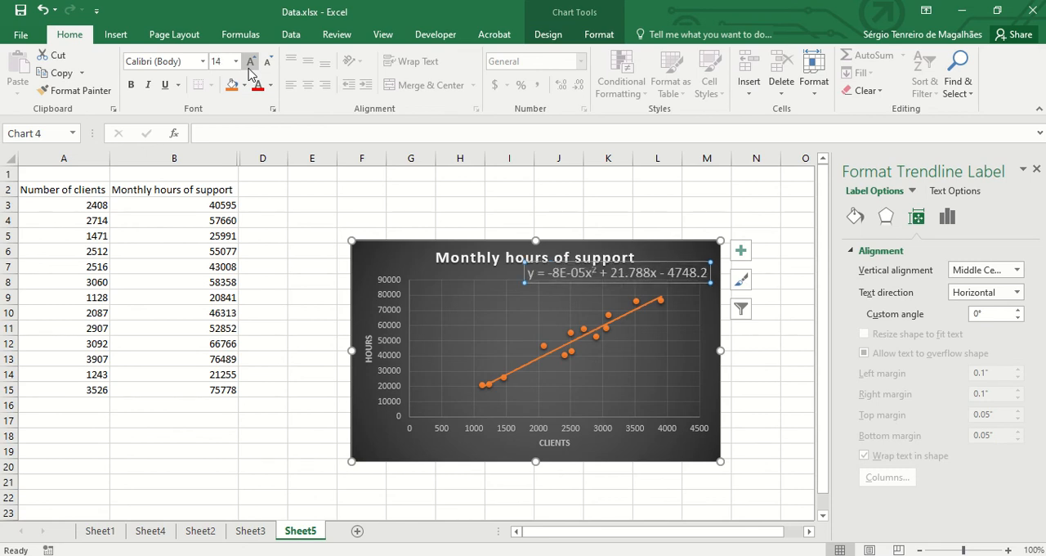
- Enlarge the chart from its upper-left corner to about 5.57 by 3.31 inches
{"action": "left_click", "coordinate": [631, 252]}
{"action": "left_click", "coordinate": [401, 245]}
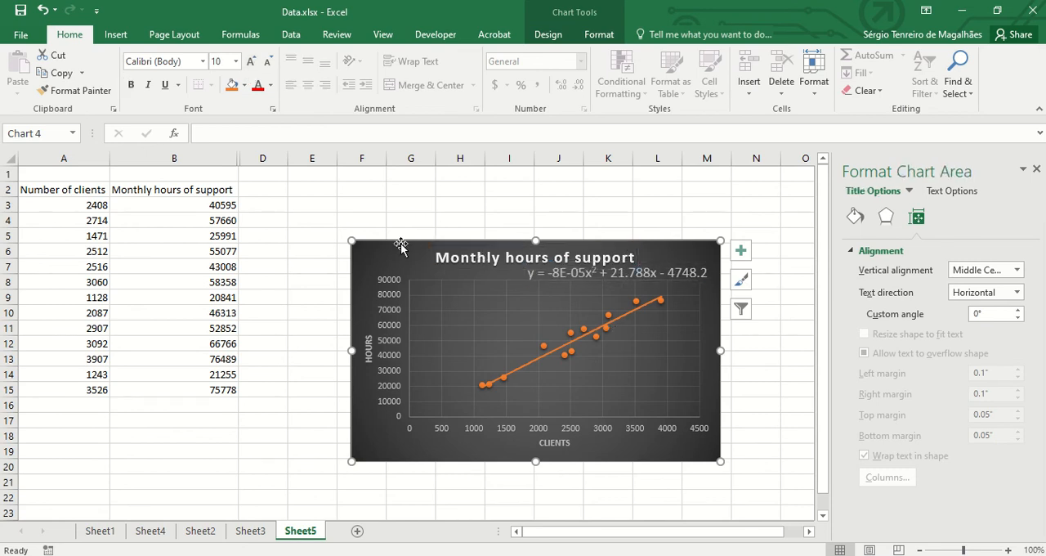
{"action": "left_click_drag", "start_coordinate": [352, 241], "coordinate": [309, 218]}
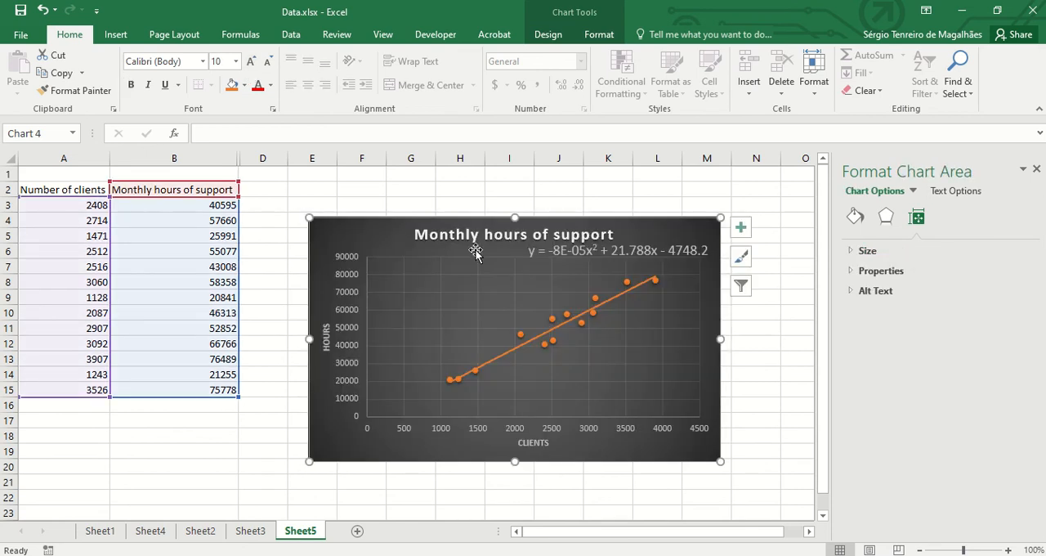
- Shift the trendline equation slightly toward the chart's right edge and reduce its font size to 12
{"action": "left_click", "coordinate": [533, 249]}
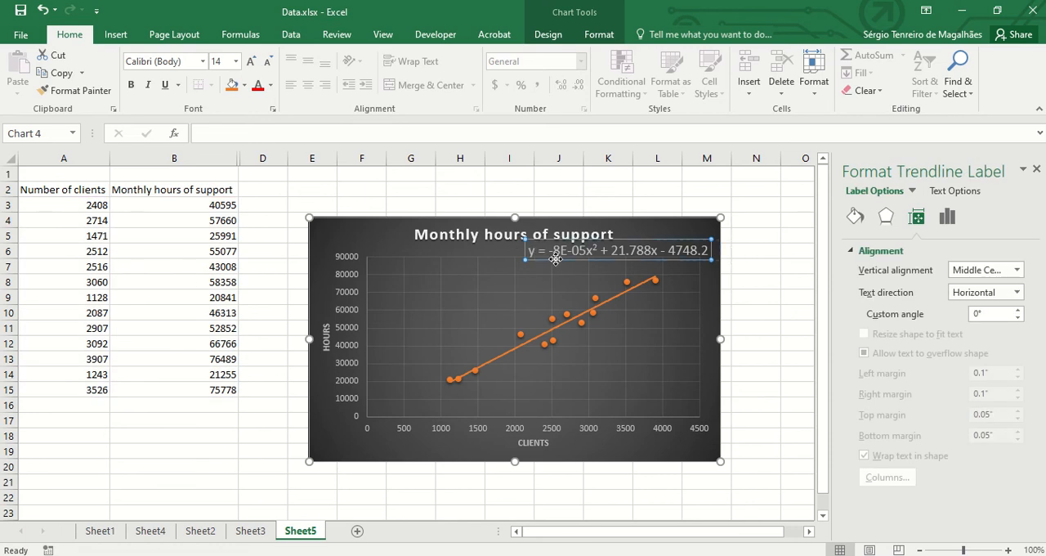
{"action": "left_click_drag", "start_coordinate": [543, 258], "coordinate": [551, 257]}
{"action": "left_click", "coordinate": [266, 64]}
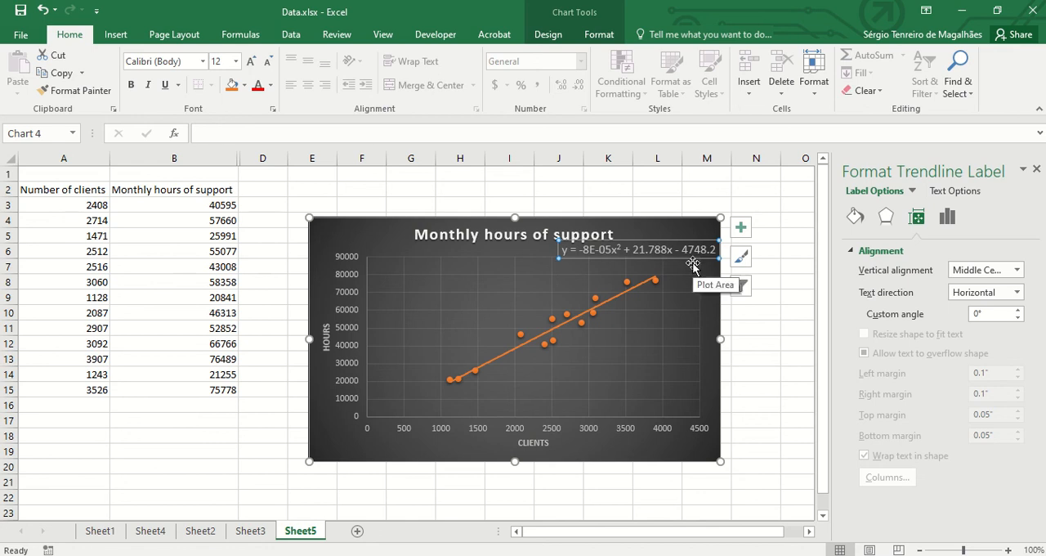
- Try the Exponential and Linear types for the trendline and set it back to Polynomial
{"action": "left_click", "coordinate": [948, 218]}
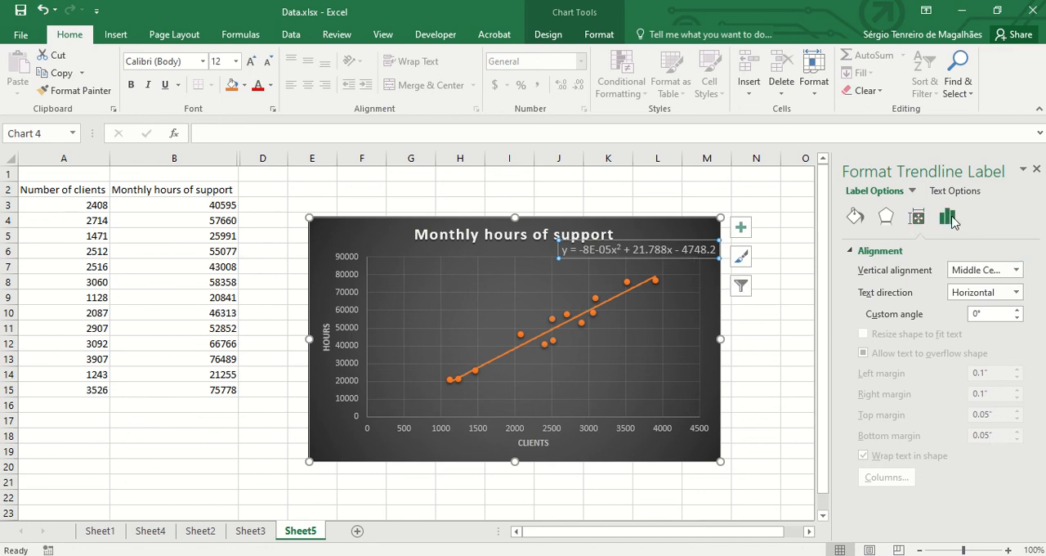
{"action": "left_click", "coordinate": [648, 284]}
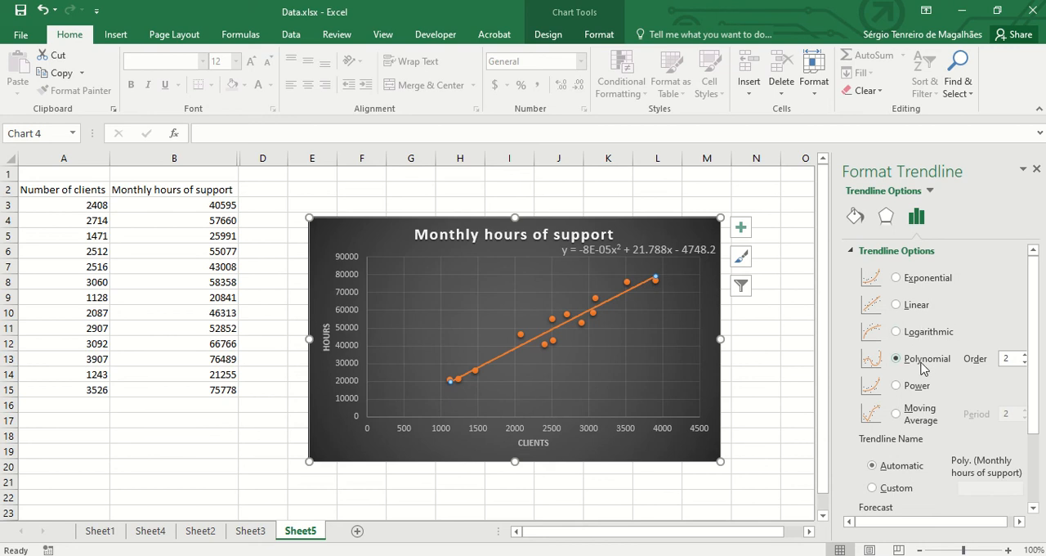
{"action": "left_click", "coordinate": [917, 280]}
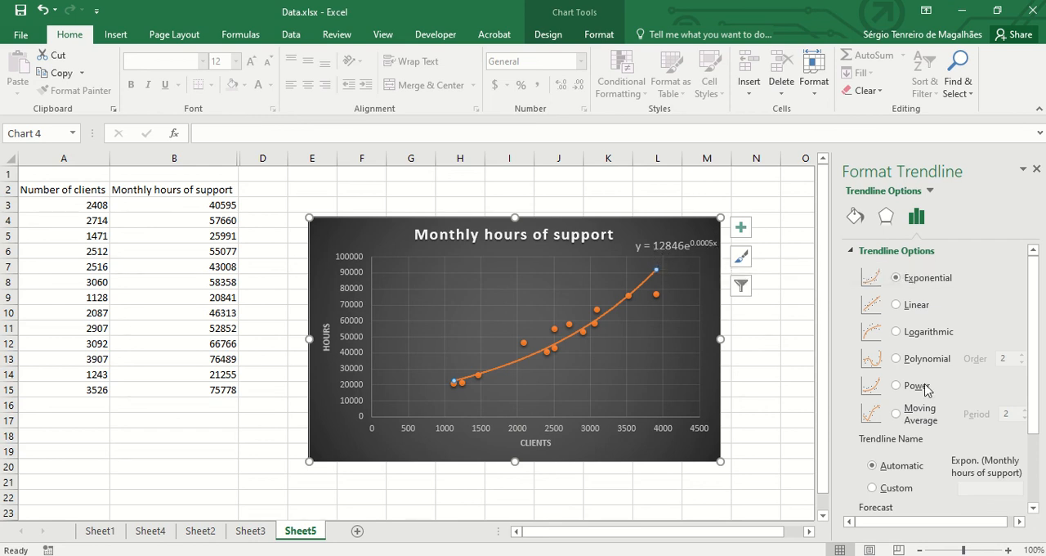
{"action": "left_click", "coordinate": [898, 305]}
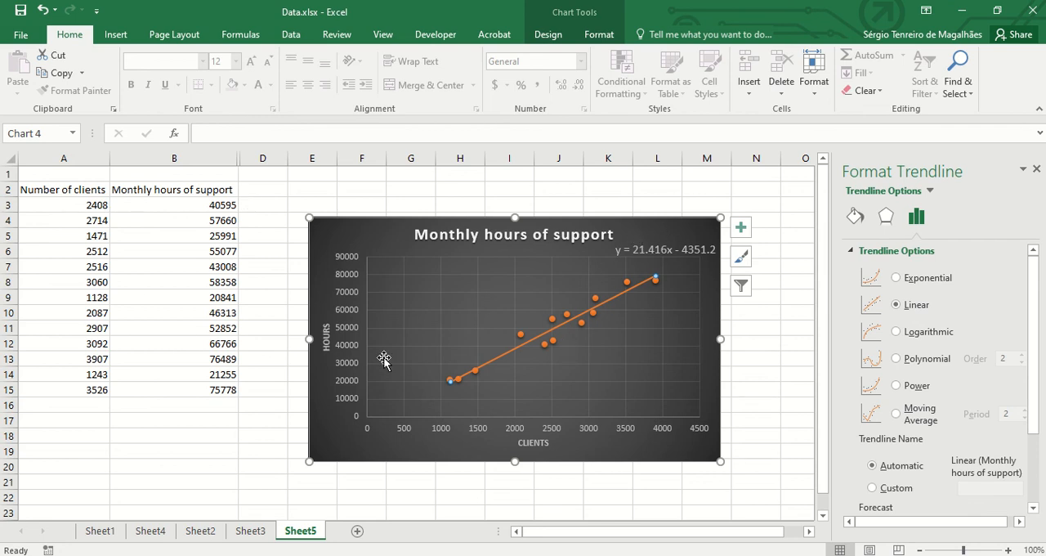
{"action": "left_click", "coordinate": [936, 279]}
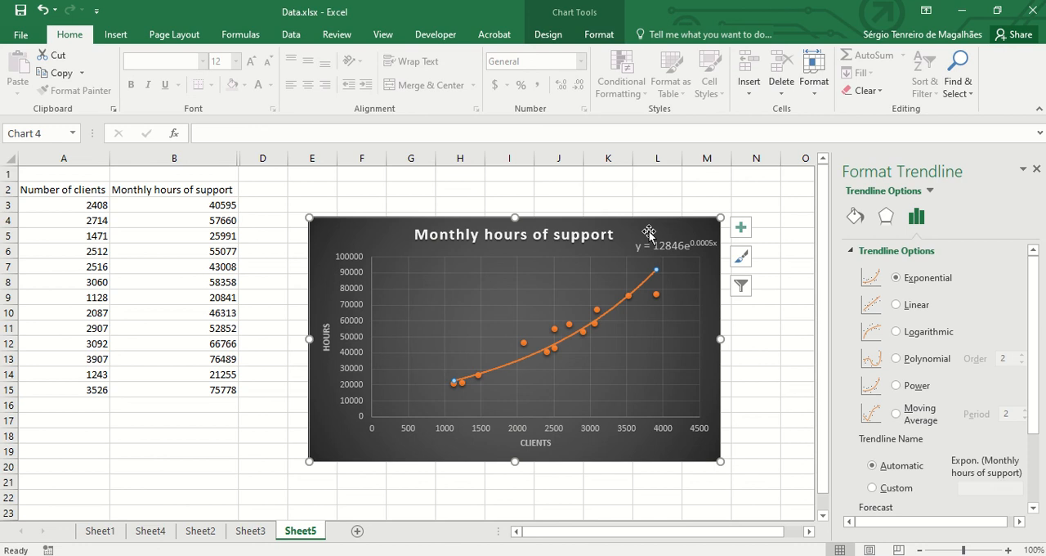
{"action": "left_click", "coordinate": [917, 358]}
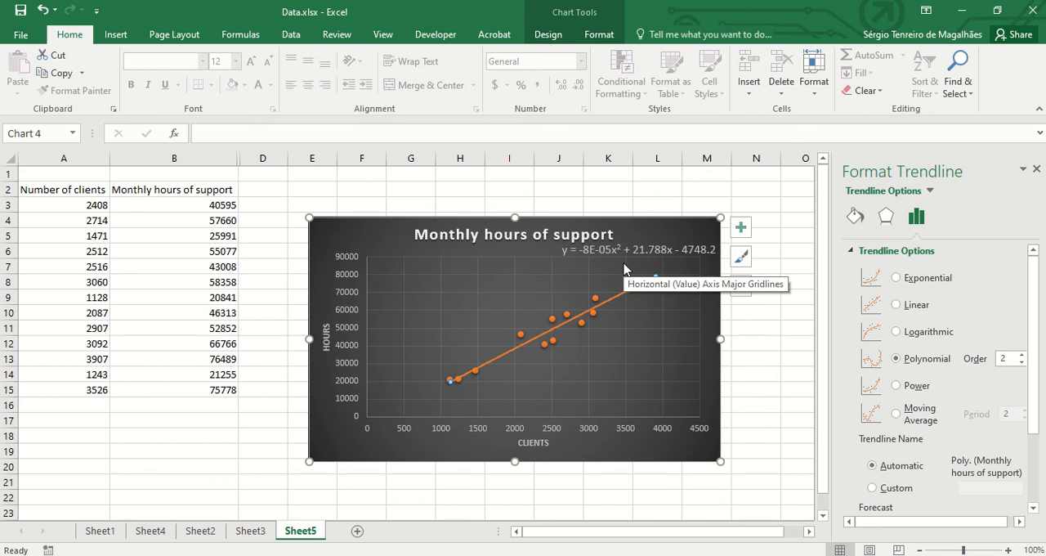
{"action": "left_click", "coordinate": [515, 189]}
{"action": "type", "text": "'x"}
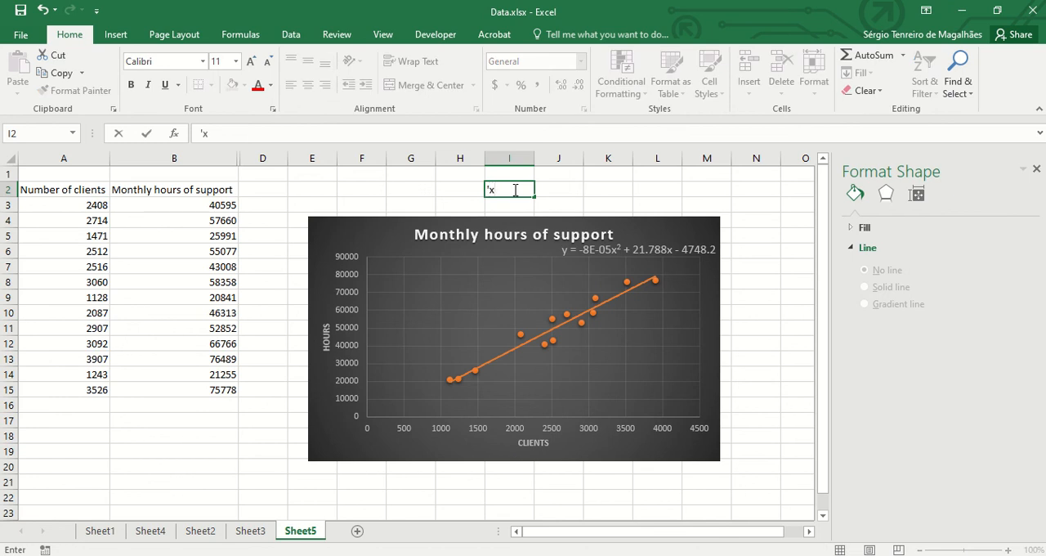
{"action": "type", "text": "^2"}
{"action": "key", "text": "BackSpace"}
{"action": "key", "text": "BackSpace"}
{"action": "key", "text": "BackSpace"}
{"action": "key", "text": "BackSpace"}
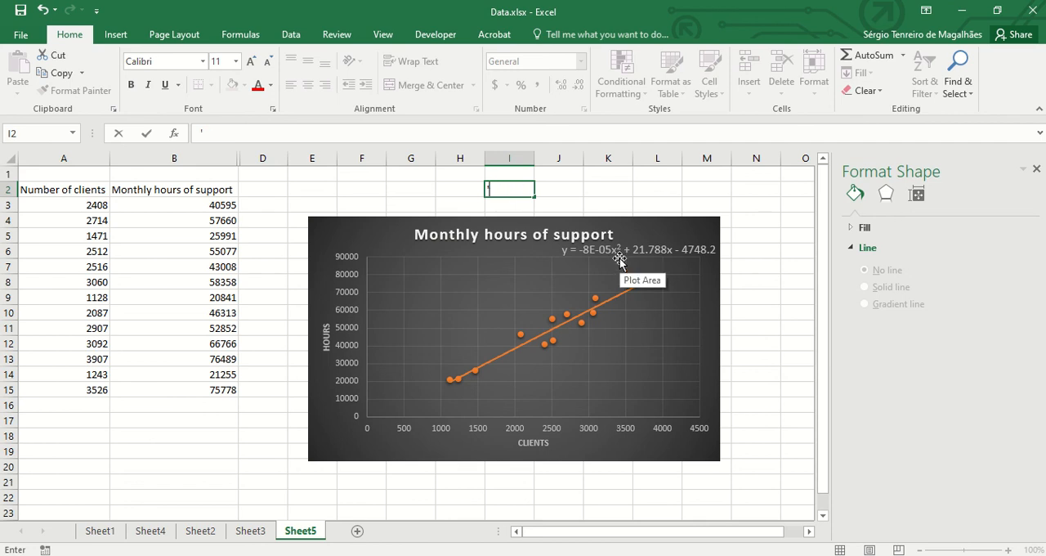
{"action": "left_click", "coordinate": [758, 281]}
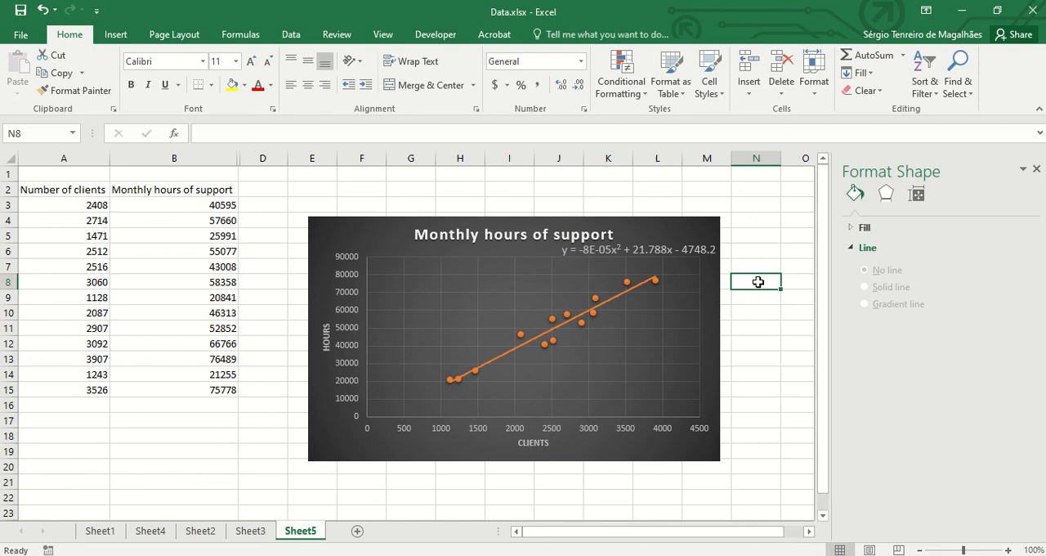
{"action": "left_click", "coordinate": [638, 288]}
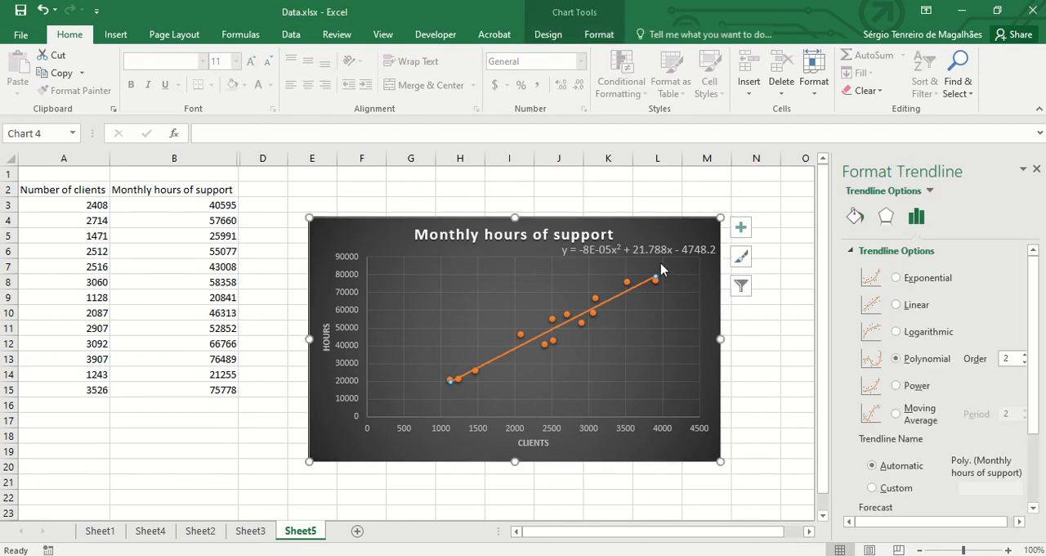
{"action": "left_click_drag", "start_coordinate": [1030, 366], "coordinate": [1040, 439]}
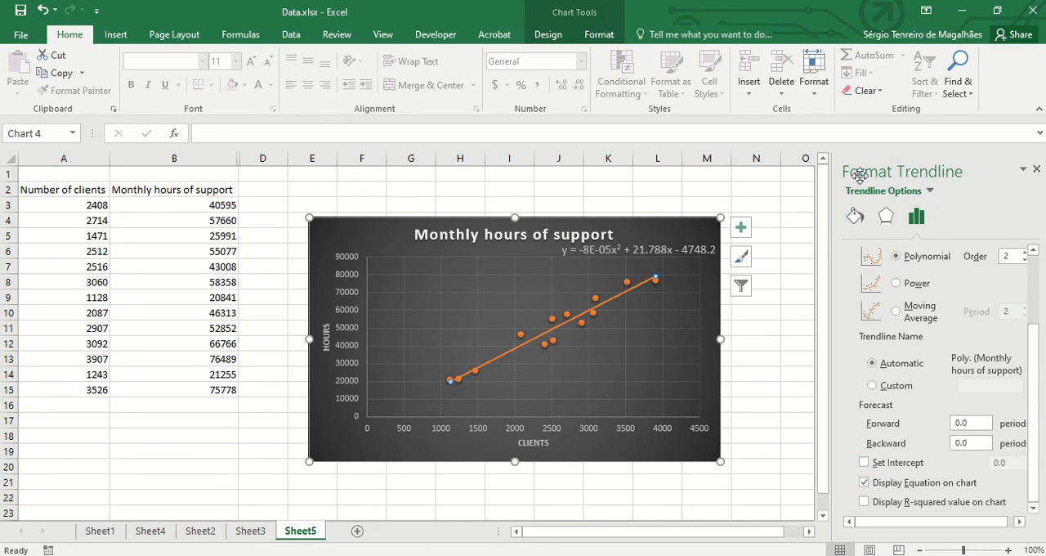
{"action": "left_click", "coordinate": [599, 34]}
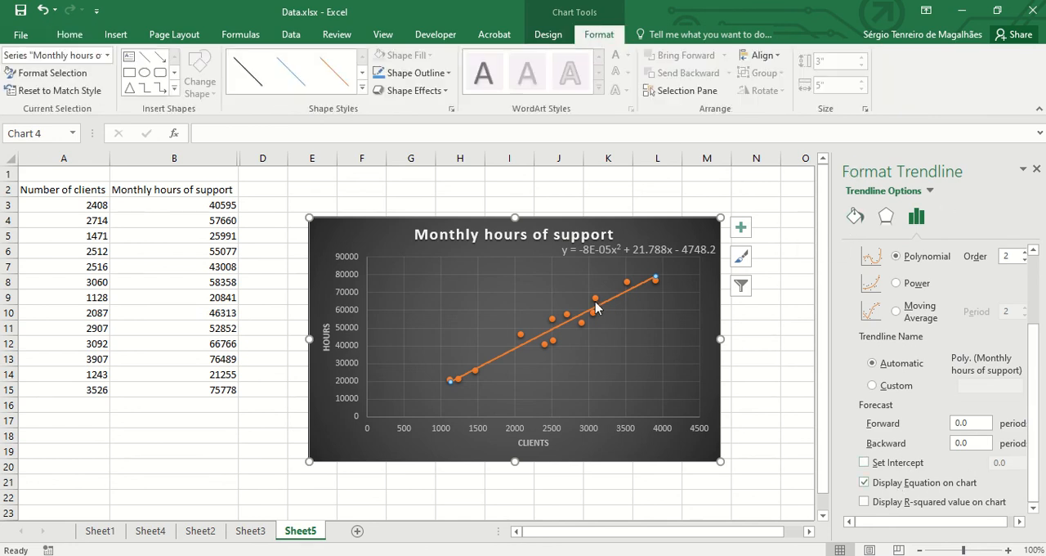
- Preview the Clustered Column variants for the scatter chart in the chart type options without applying any of them
{"action": "left_click", "coordinate": [667, 237]}
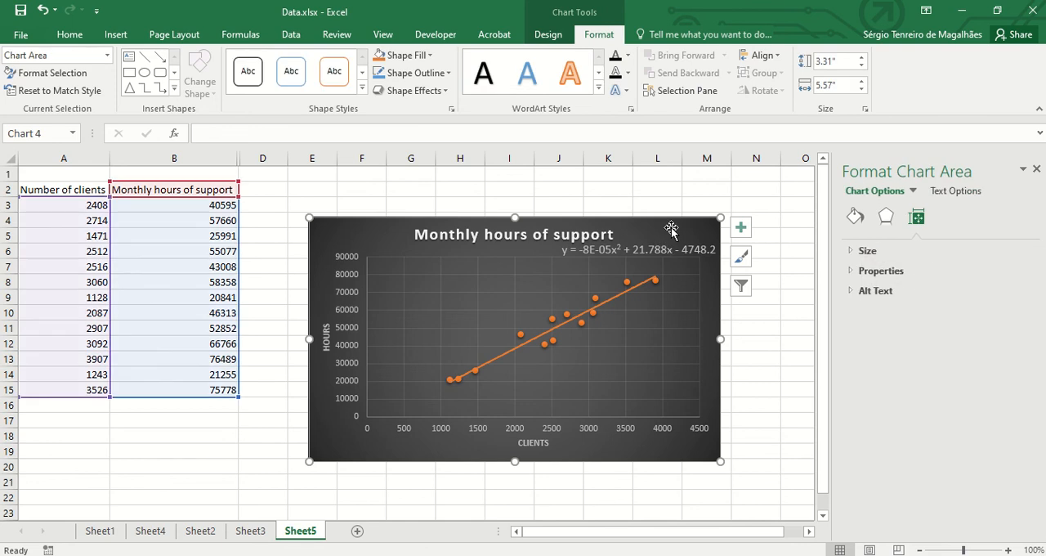
{"action": "left_click", "coordinate": [549, 34]}
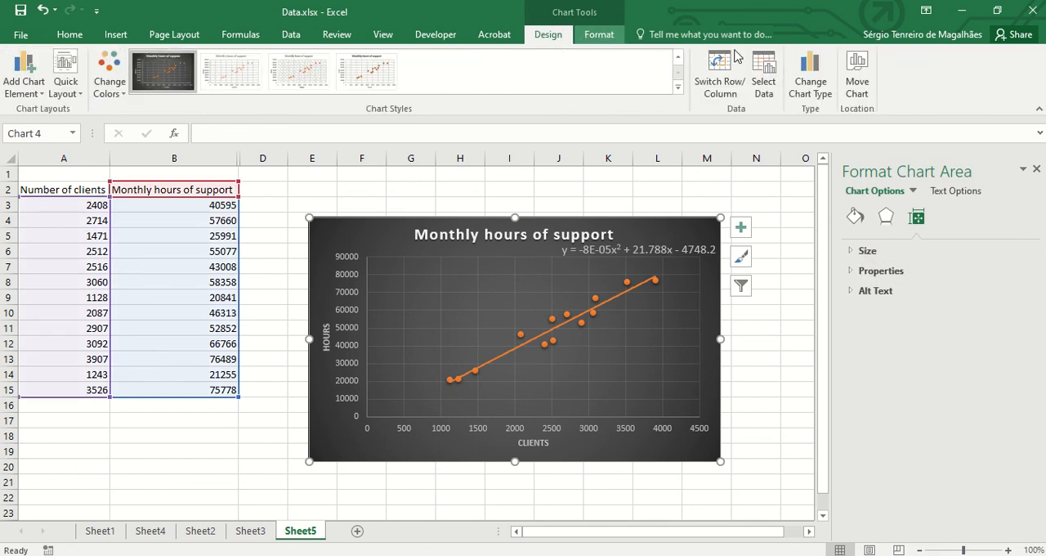
{"action": "left_click", "coordinate": [810, 77]}
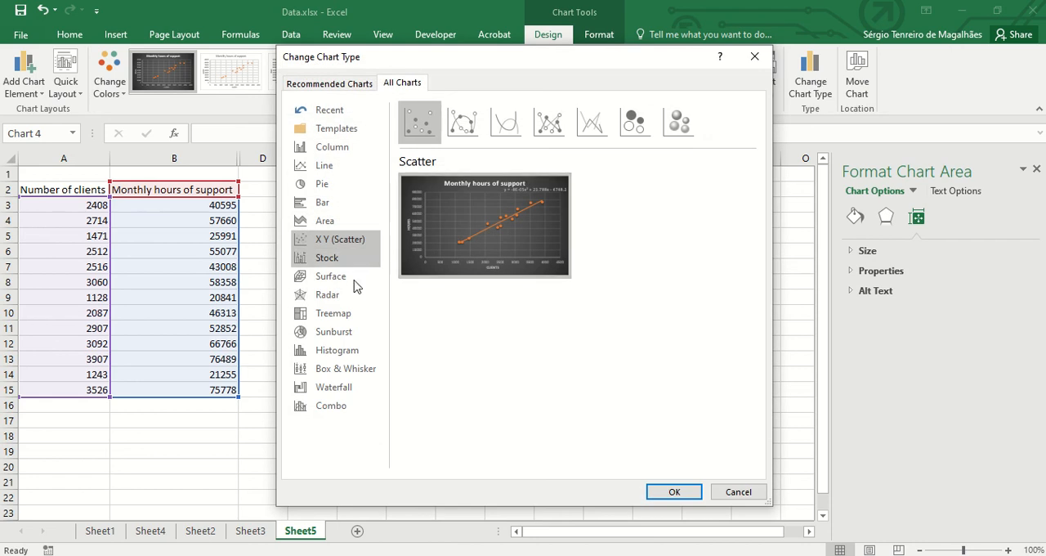
{"action": "left_click", "coordinate": [333, 149]}
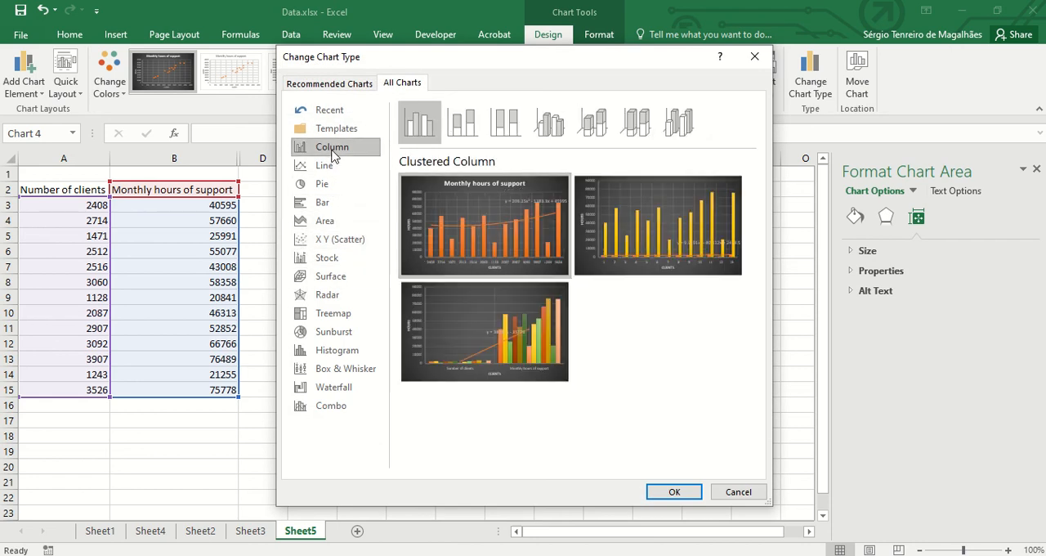
{"action": "mouse_move", "coordinate": [515, 253]}
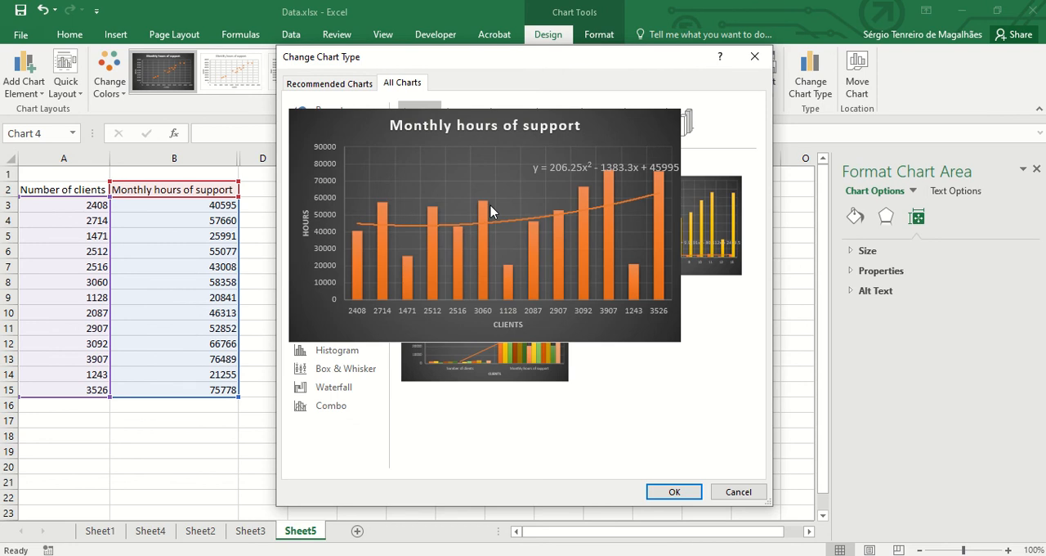
{"action": "left_click", "coordinate": [755, 492]}
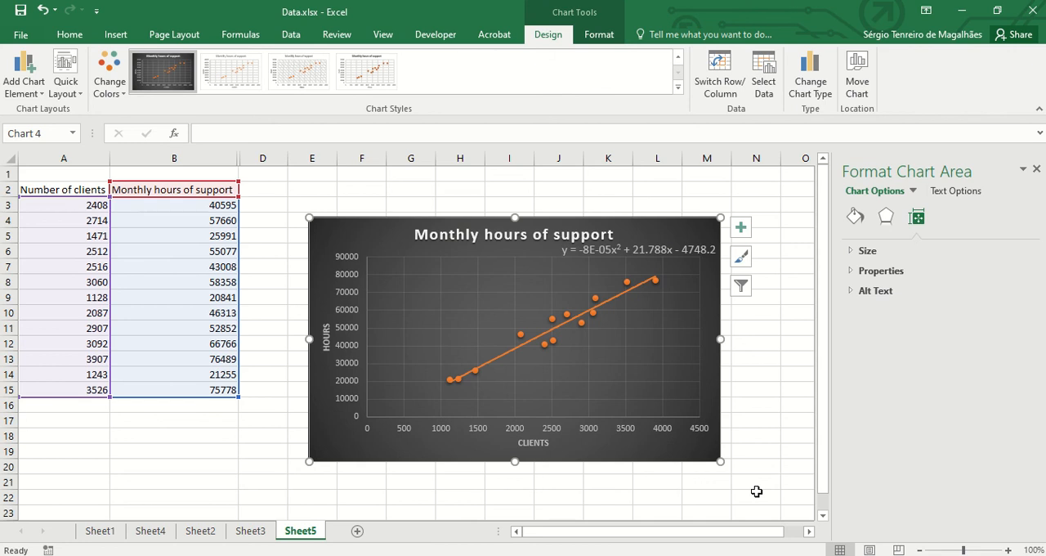
- Try raising the polynomial trendline's order to 6 and set it back to 2
{"action": "left_click", "coordinate": [632, 293]}
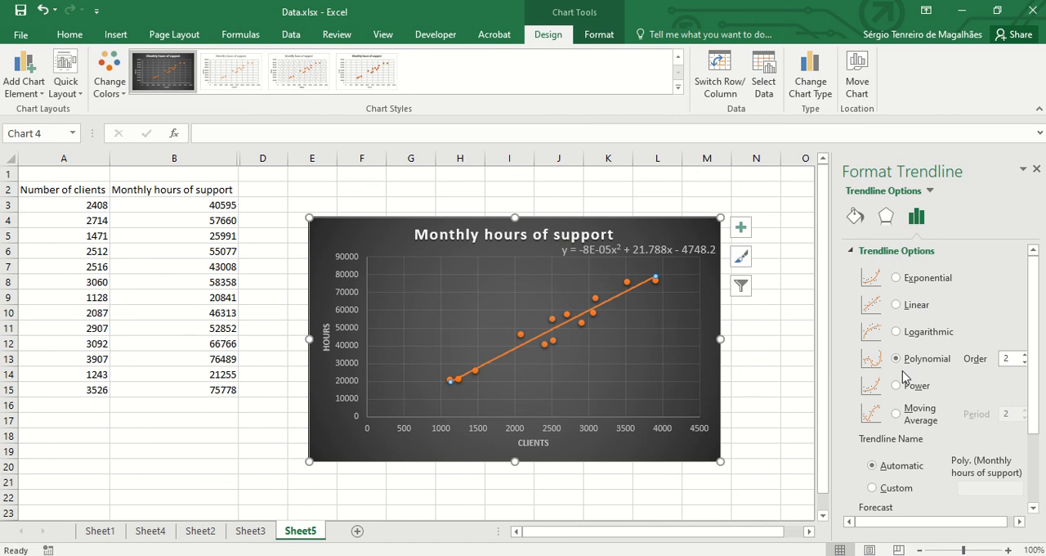
{"action": "left_click", "coordinate": [1023, 355]}
{"action": "left_click", "coordinate": [1023, 356]}
{"action": "left_click", "coordinate": [1023, 355]}
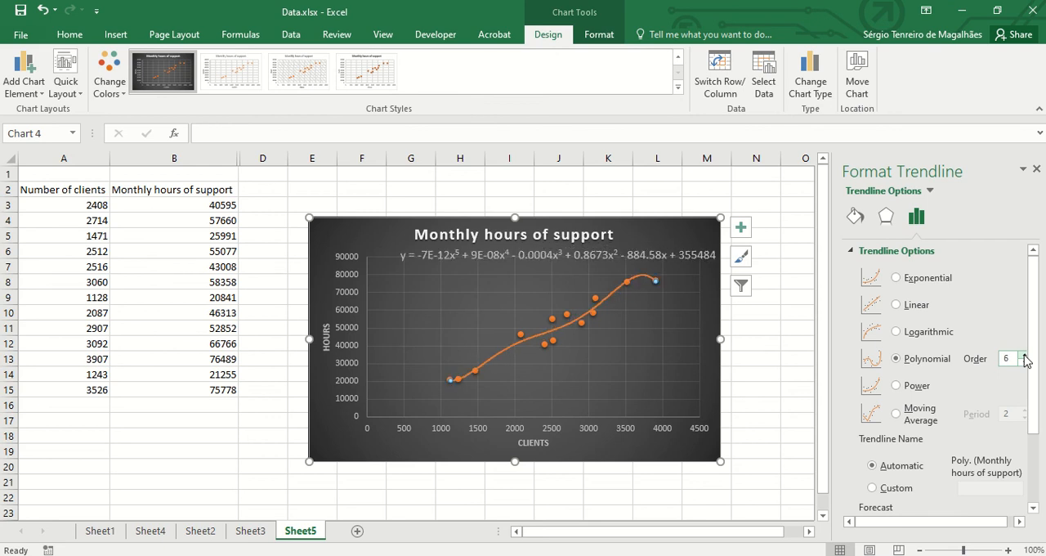
{"action": "left_click", "coordinate": [1023, 356]}
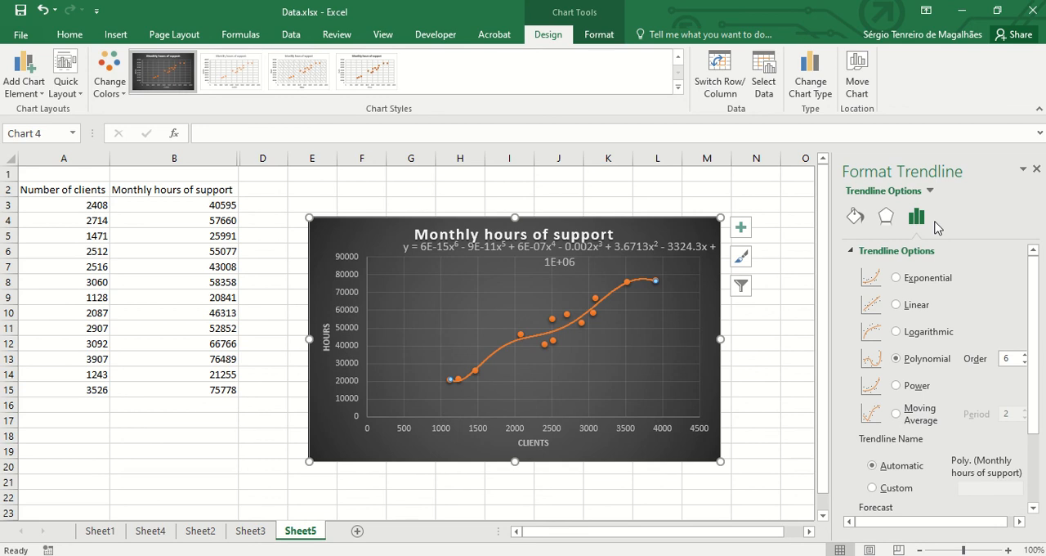
{"action": "left_click", "coordinate": [1023, 362]}
{"action": "left_click", "coordinate": [1023, 363]}
{"action": "left_click", "coordinate": [1023, 363]}
{"action": "left_click", "coordinate": [1023, 363]}
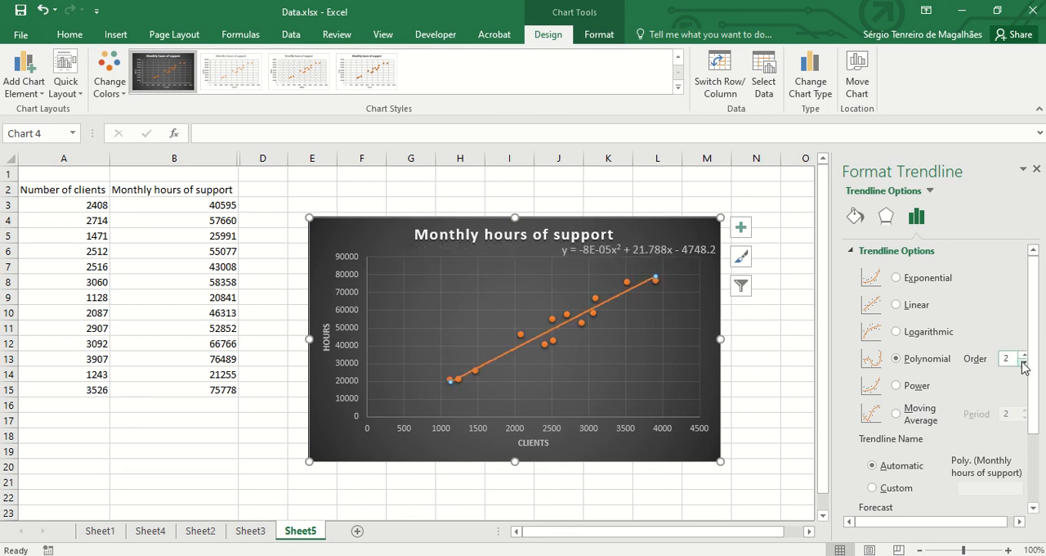